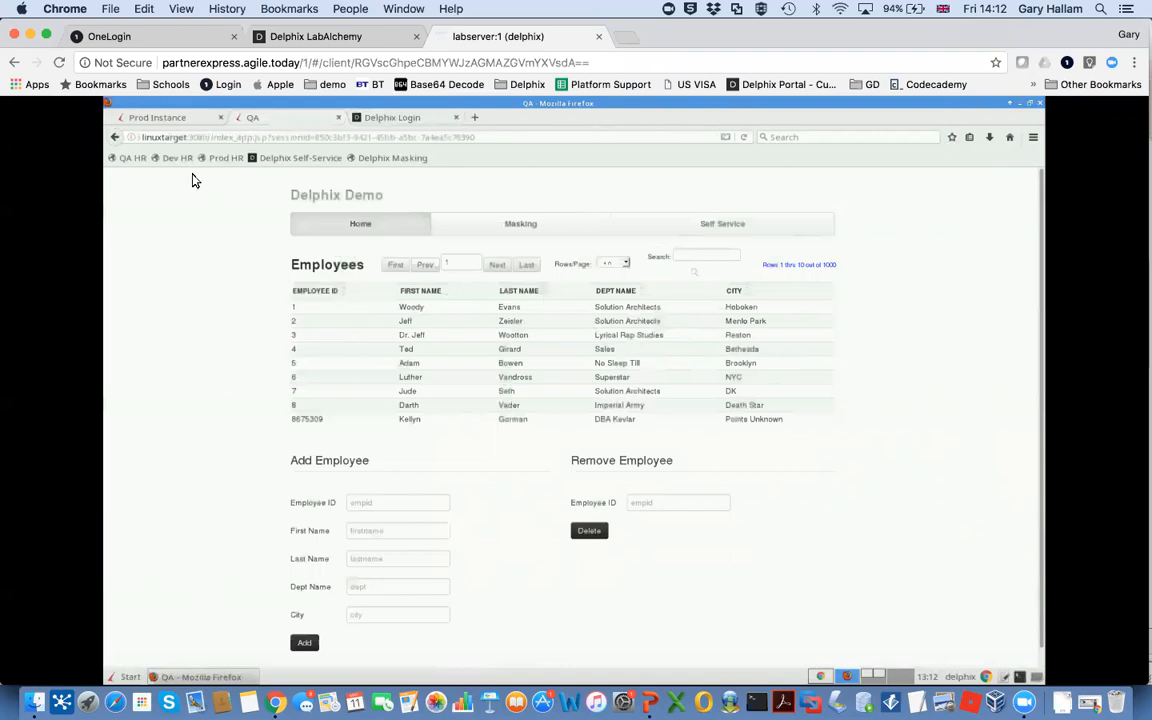
Compare the employee list of the Prod instance with the one in the QA application.
click(175, 120)
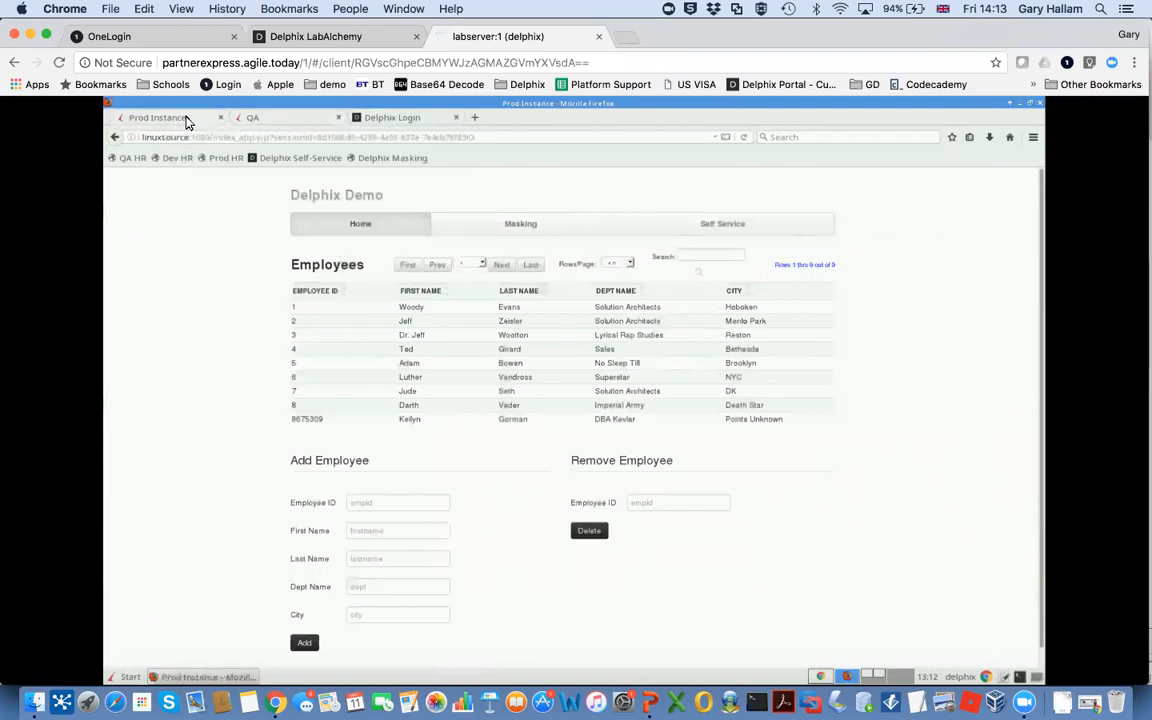
click(282, 123)
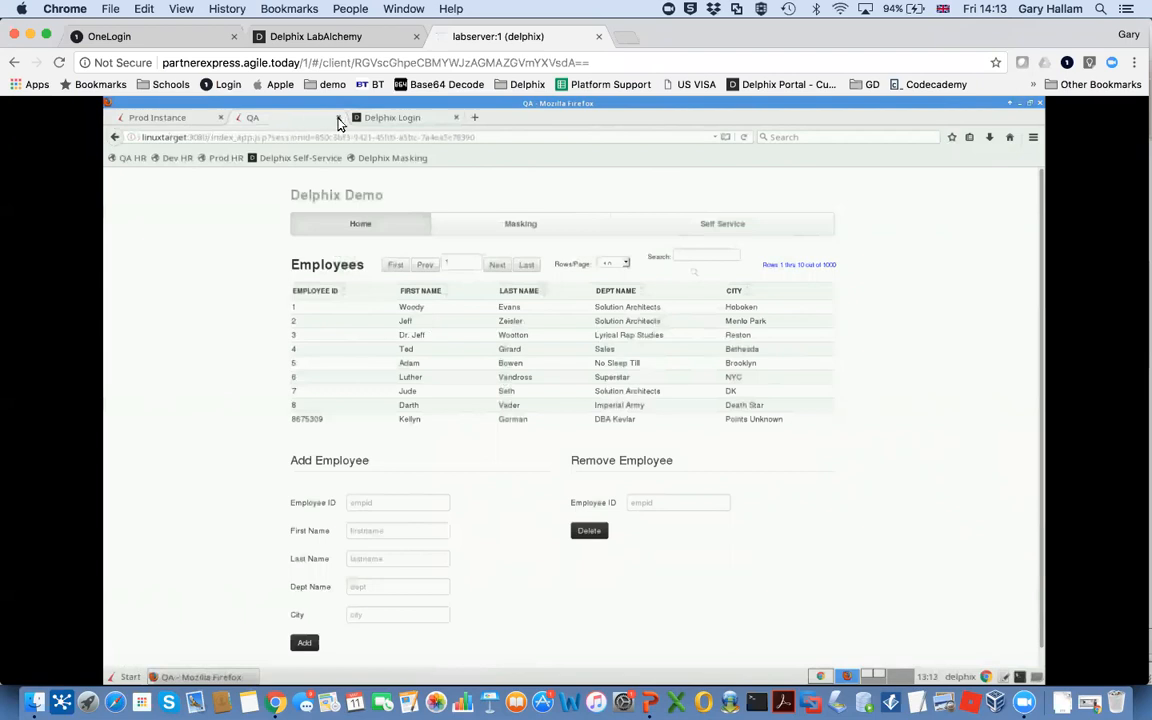
Log in to the Delphix Dynamic Data Platform as qa with the account password.
click(381, 120)
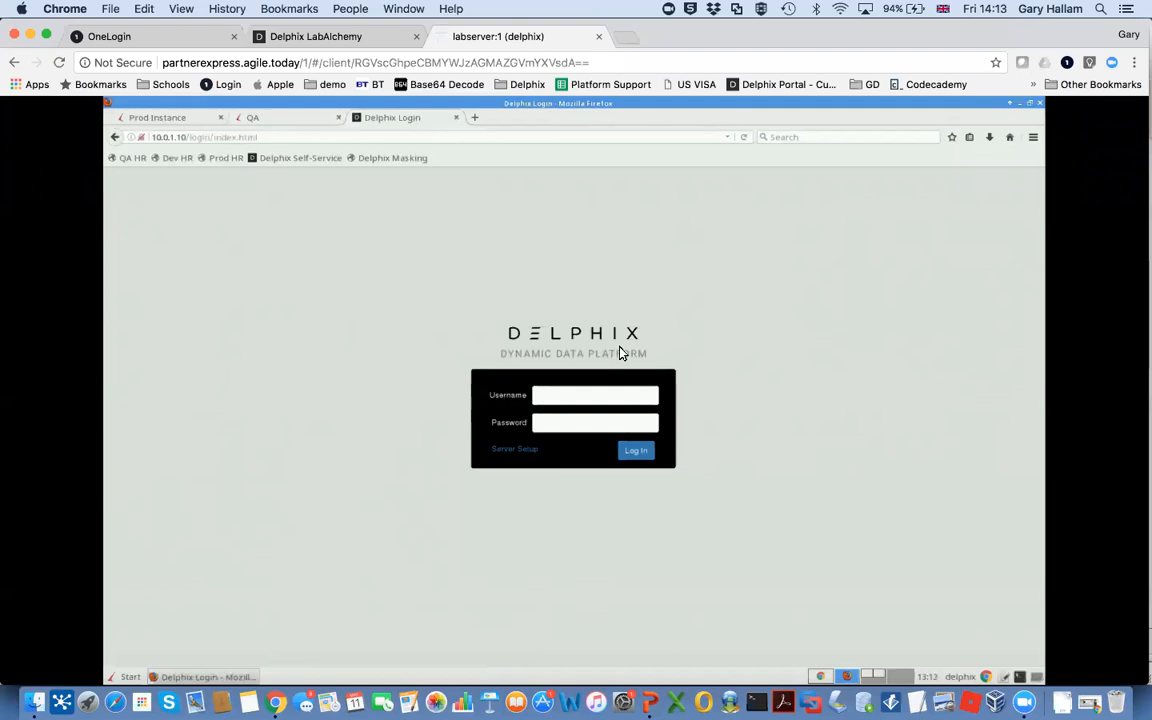
click(578, 397)
text(qa)
key(Tab)
text(••••••••)
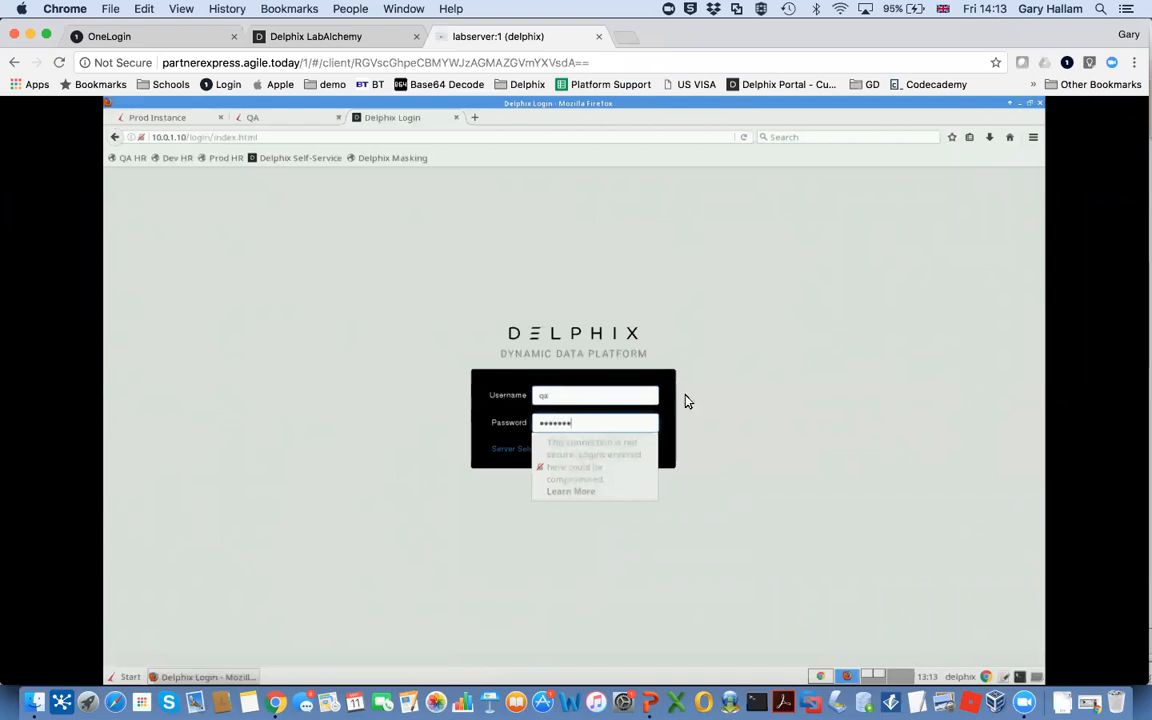
click(641, 450)
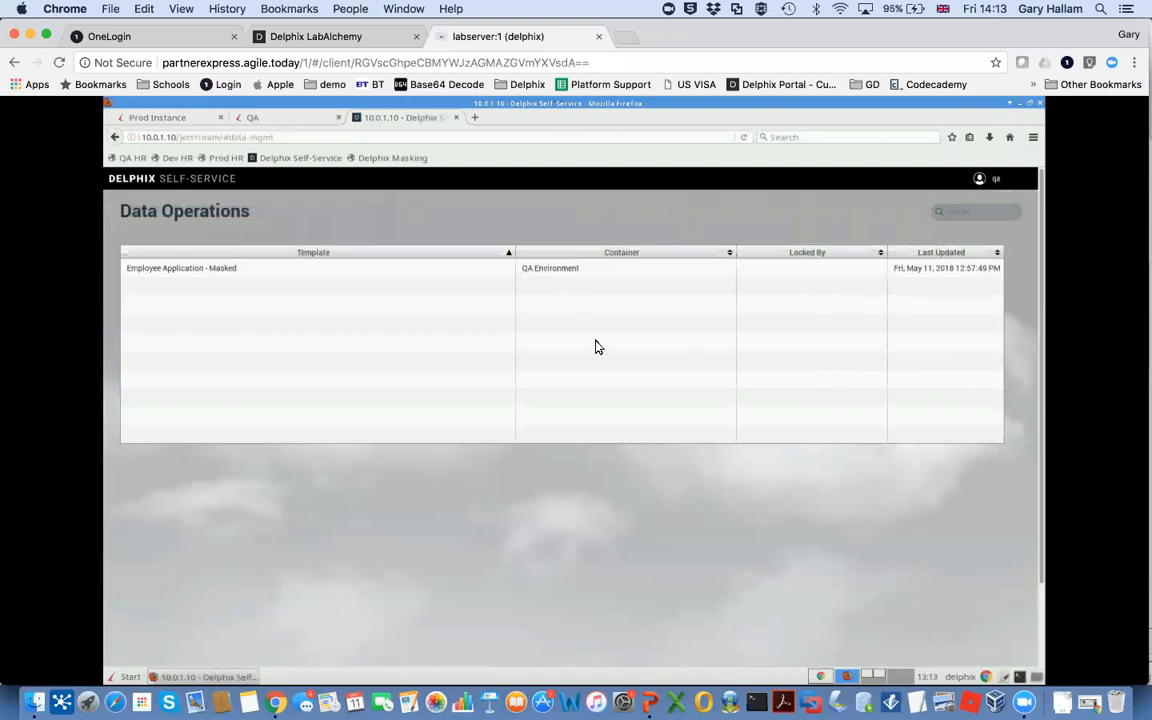
Open the QA Environment container and inspect its latest timeline point and the QA Test Bookmark Baseline point.
click(549, 269)
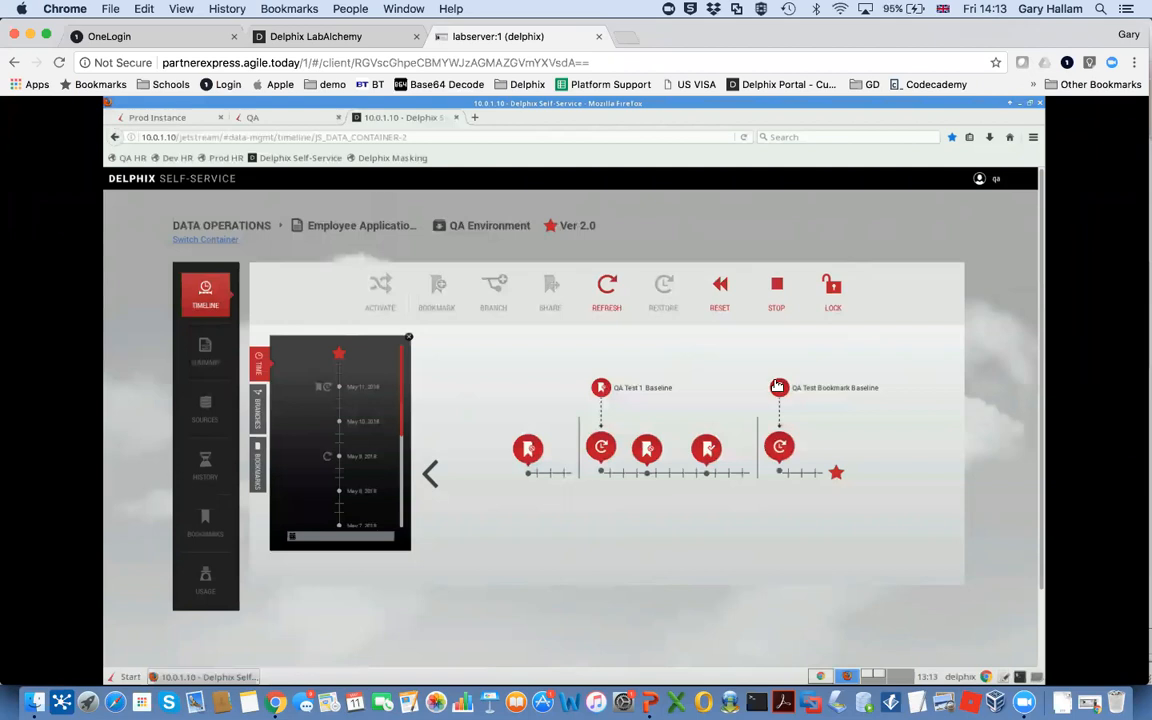
mouse_move(779, 387)
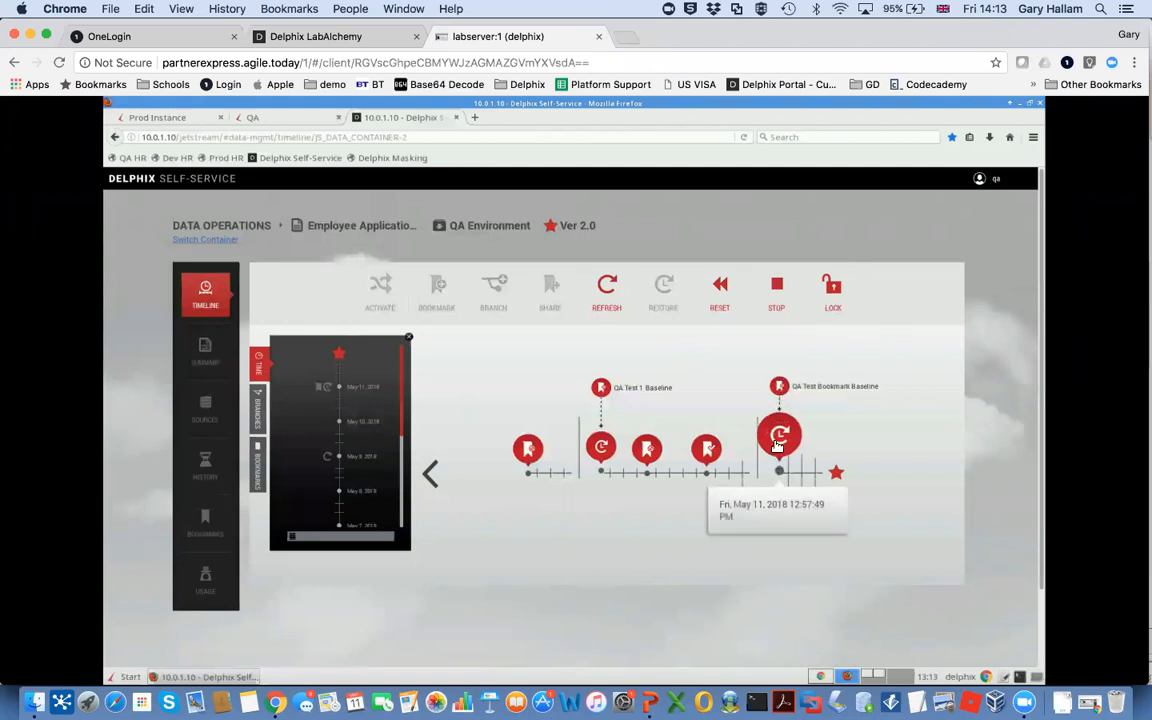
click(838, 479)
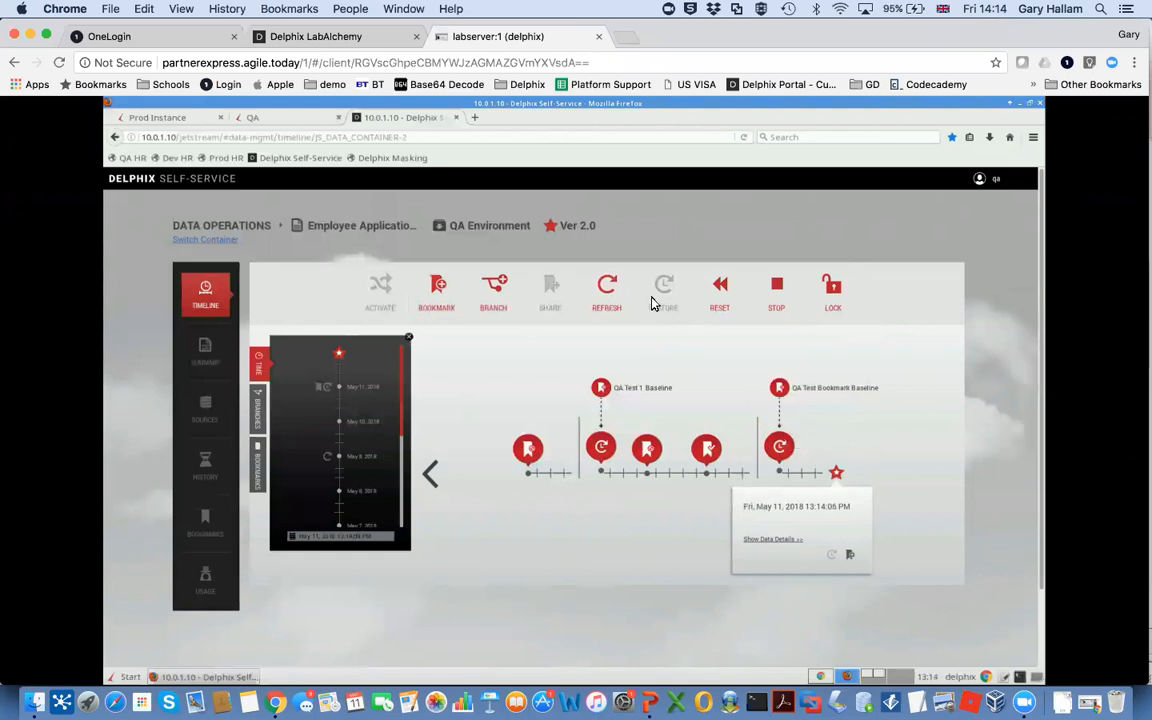
click(780, 474)
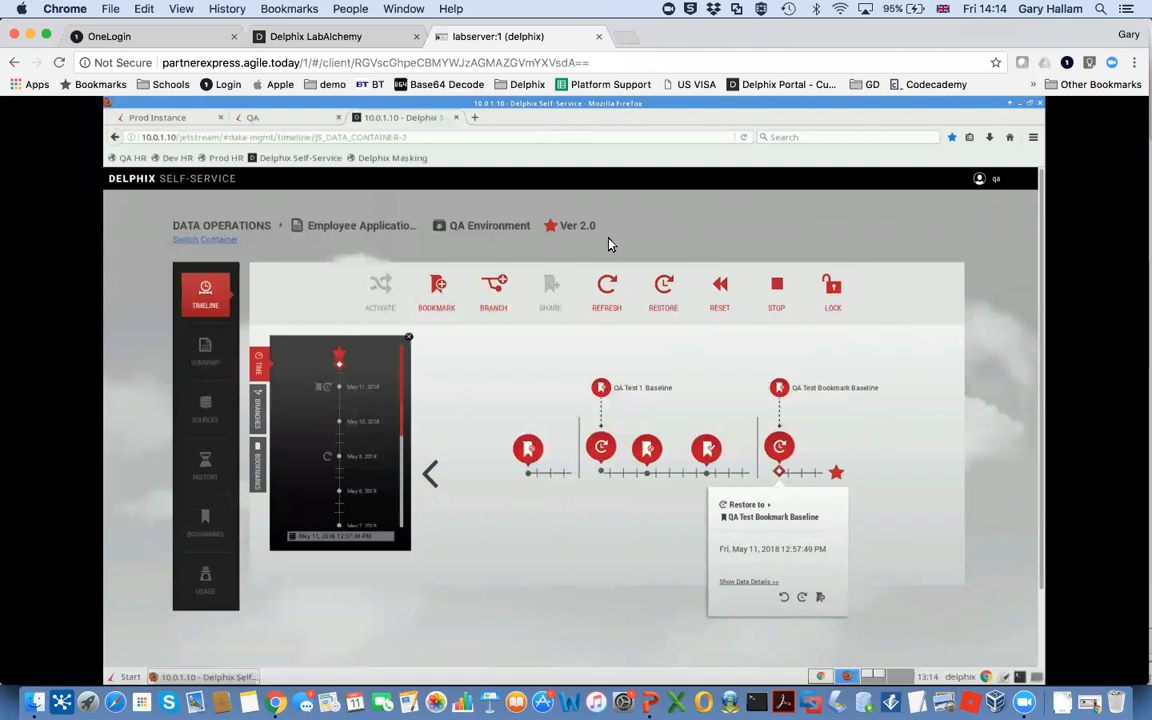
Remove the employee with ID 1 in the QA application.
click(282, 117)
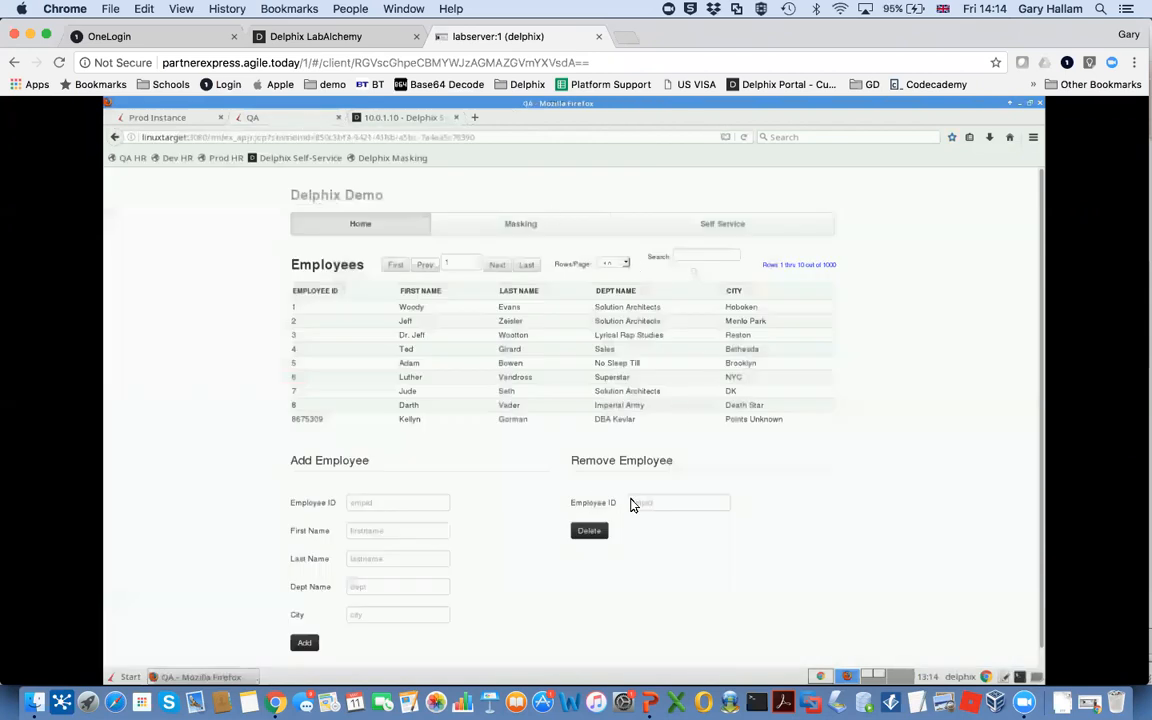
click(646, 502)
text(1)
click(590, 533)
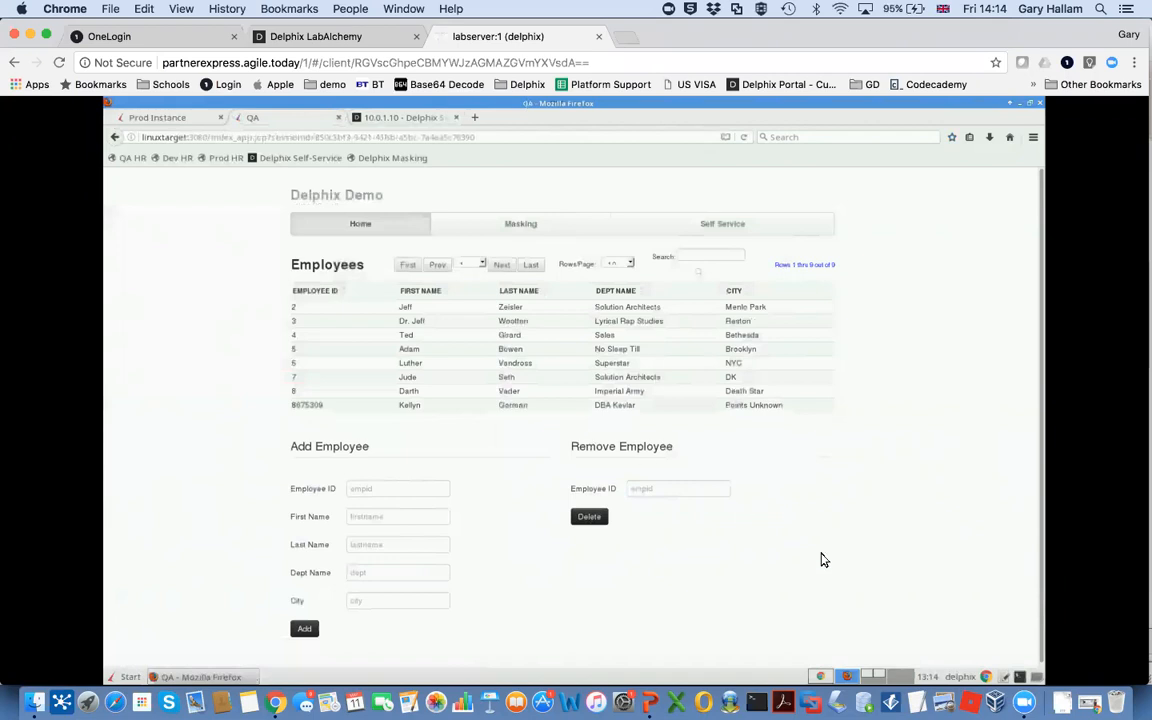
Switch to Oracle SQL Developer, reconnect the qadb connection and run "drop table employees cascade constraints" on it.
click(873, 680)
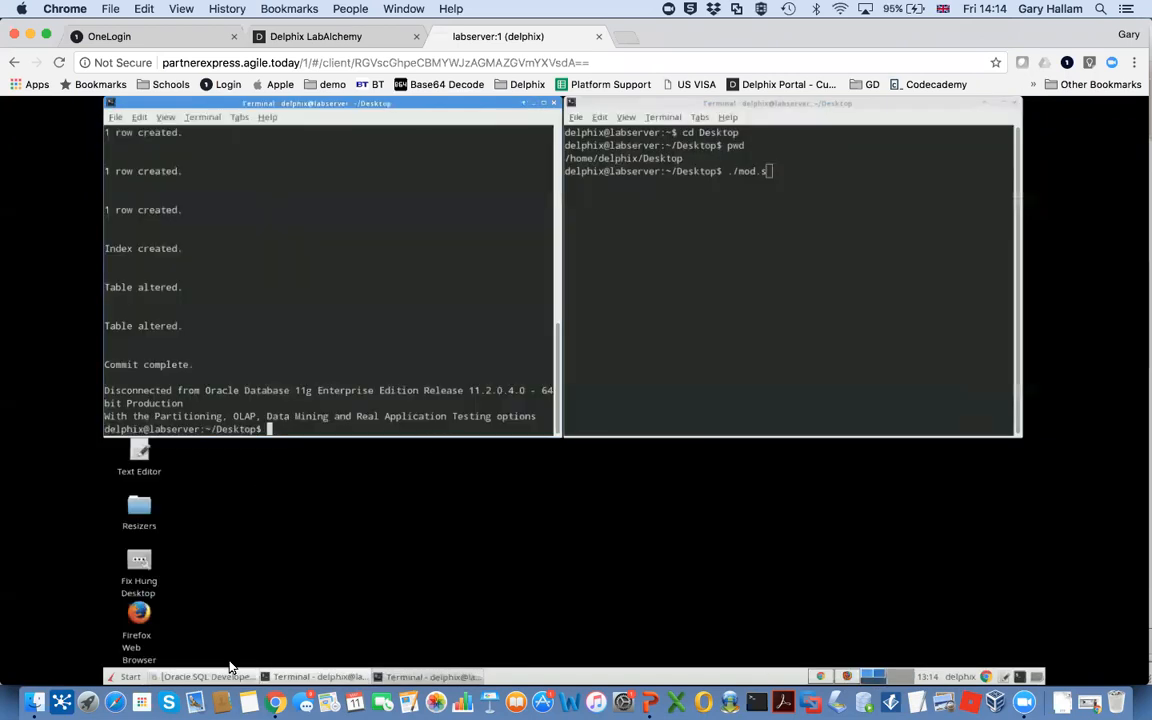
click(207, 677)
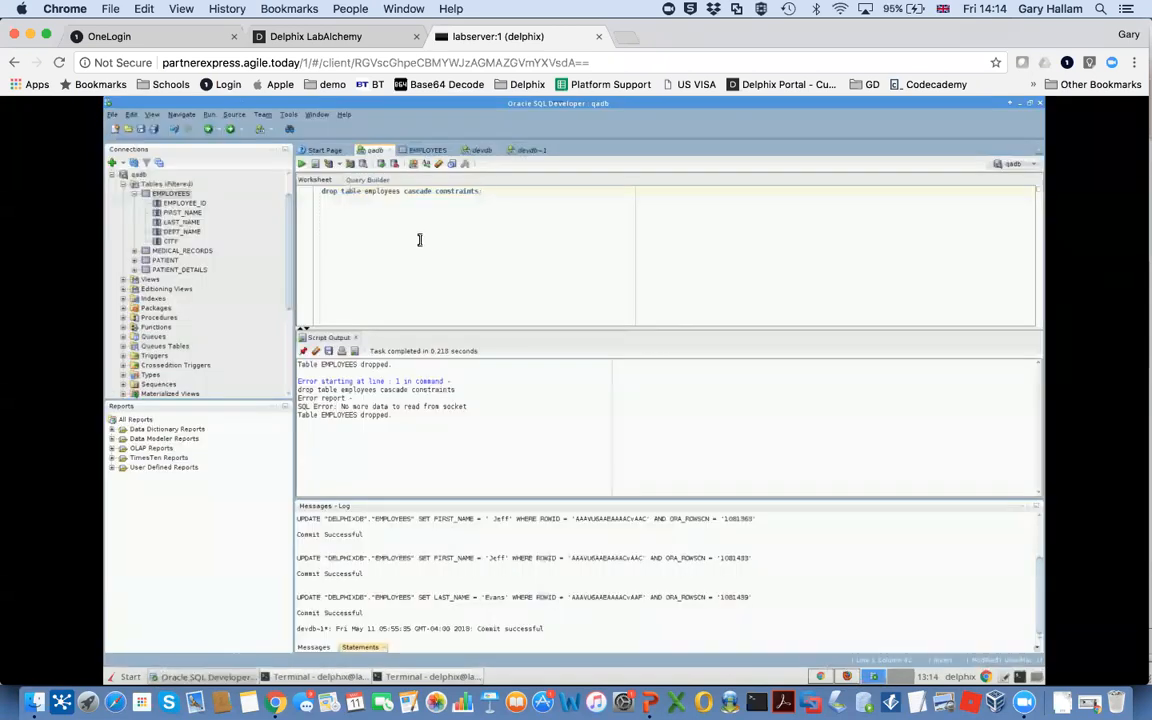
click(139, 175)
right_click(139, 180)
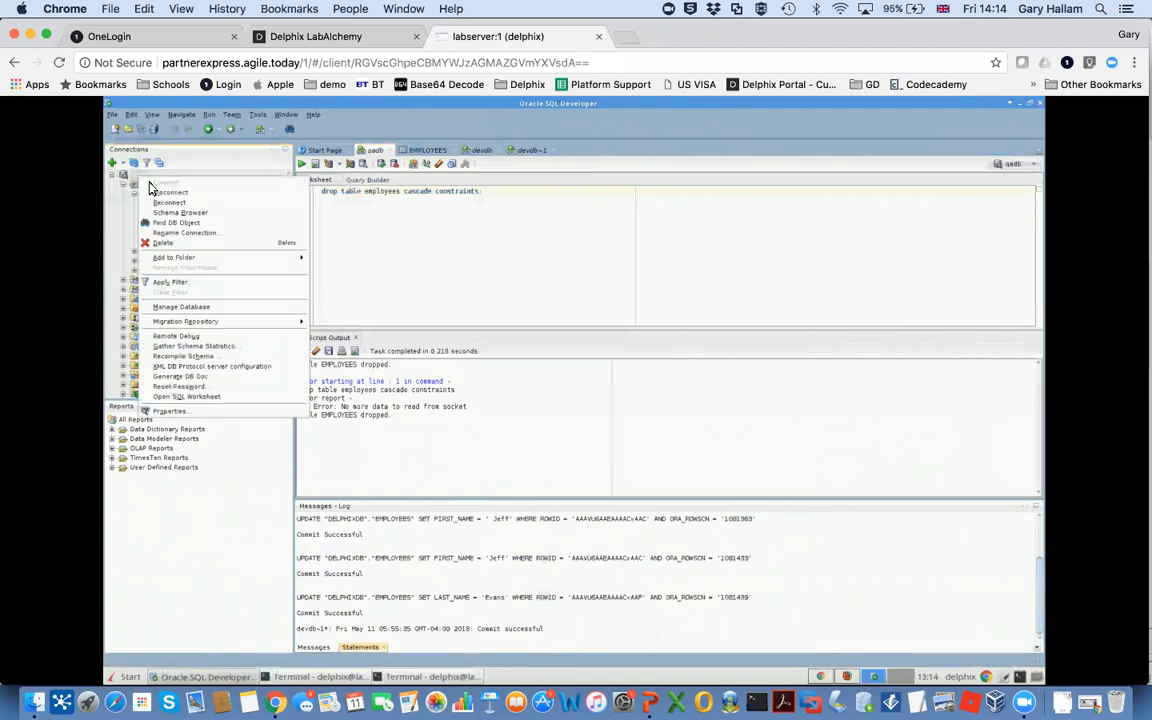
click(166, 209)
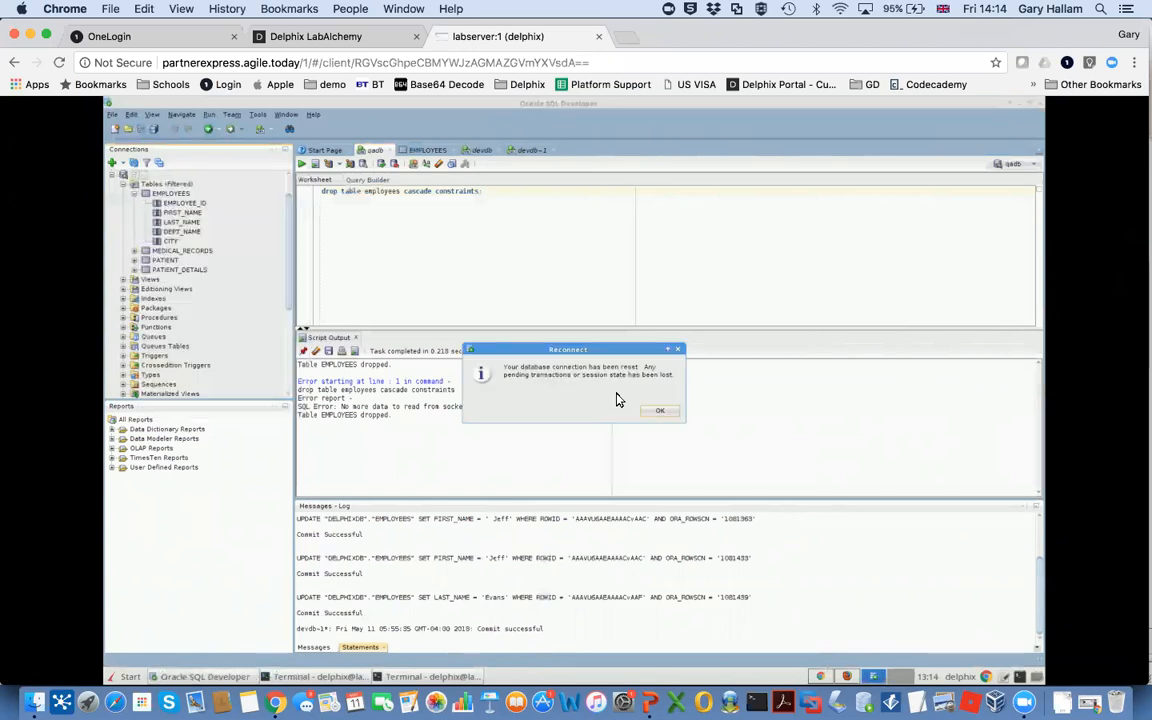
click(672, 411)
click(325, 195)
click(302, 165)
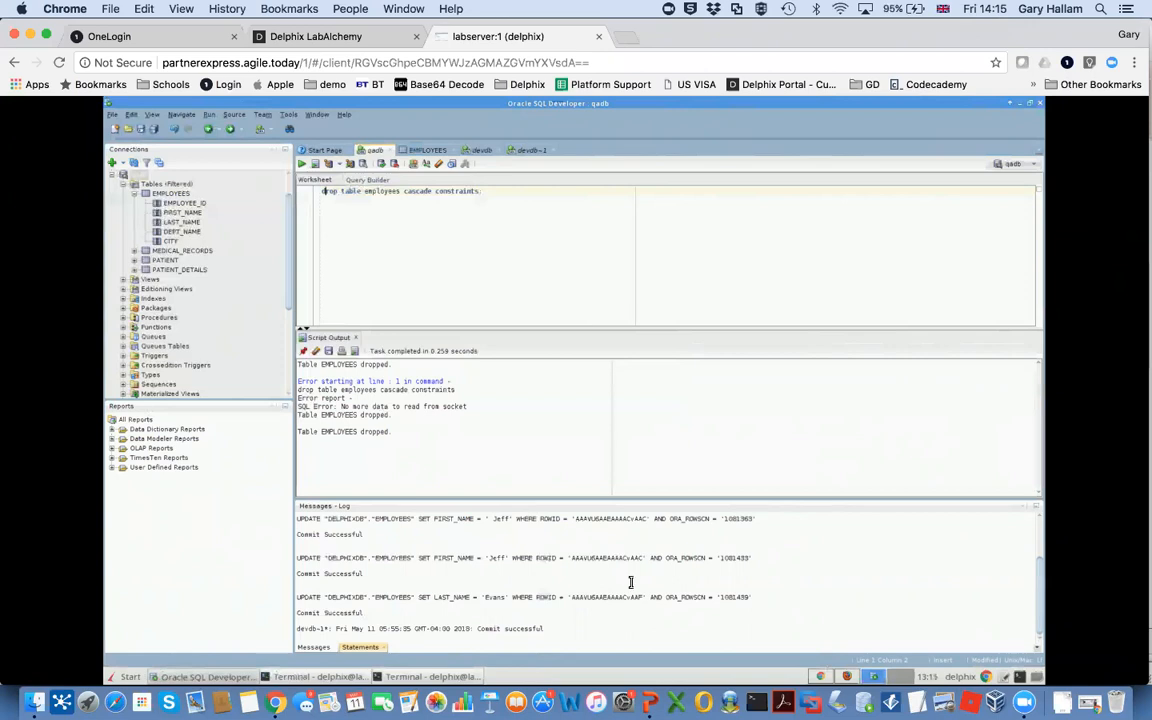
Return to Firefox and reload the QA HR application to check the effect of the dropped table.
click(845, 678)
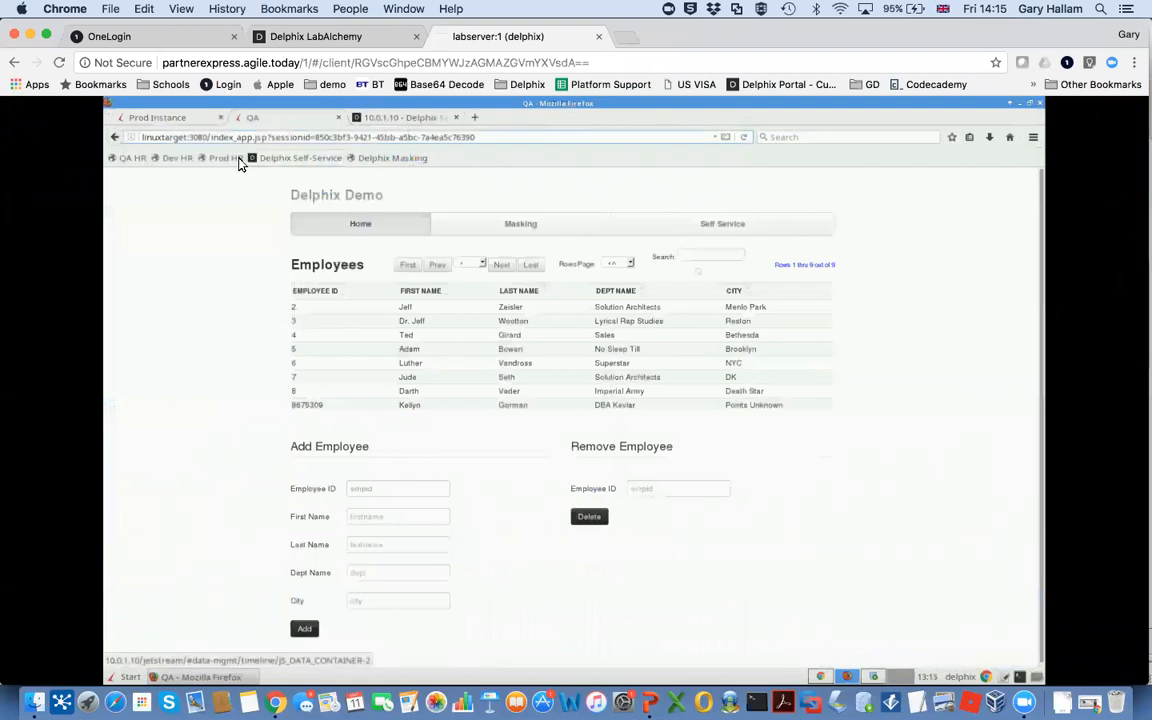
click(126, 158)
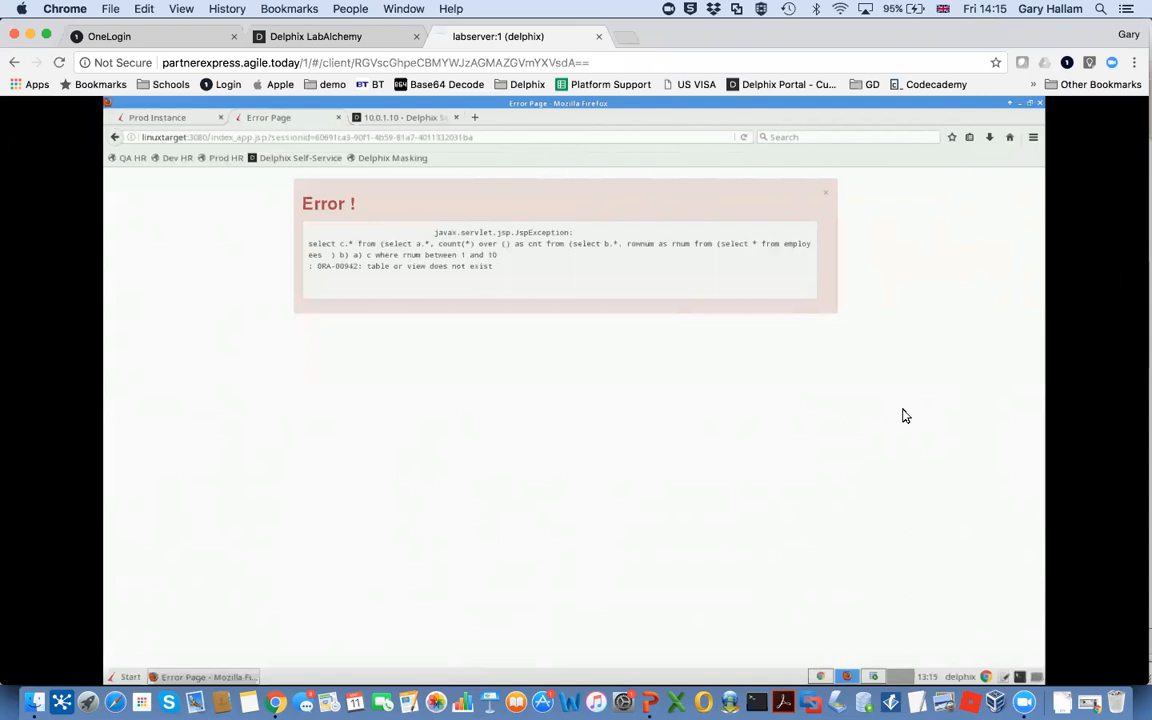
Bookmark the latest point of the QA Environment timeline as "QA Test Error" and share the bookmark.
click(420, 119)
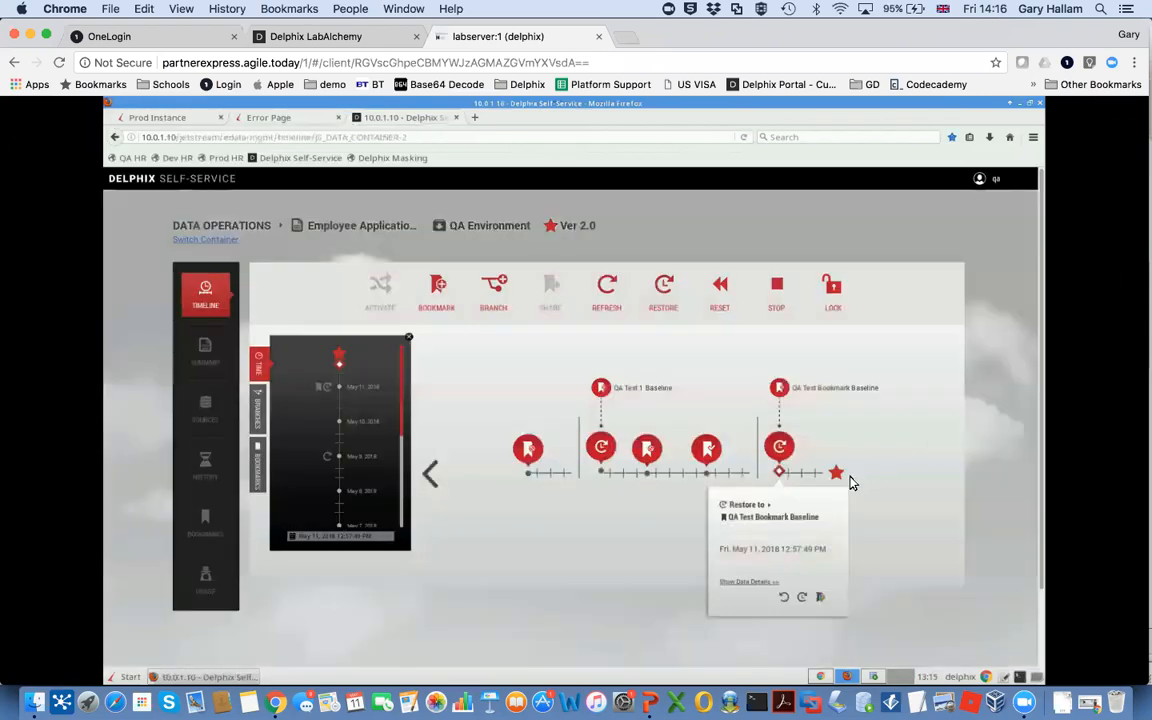
click(837, 473)
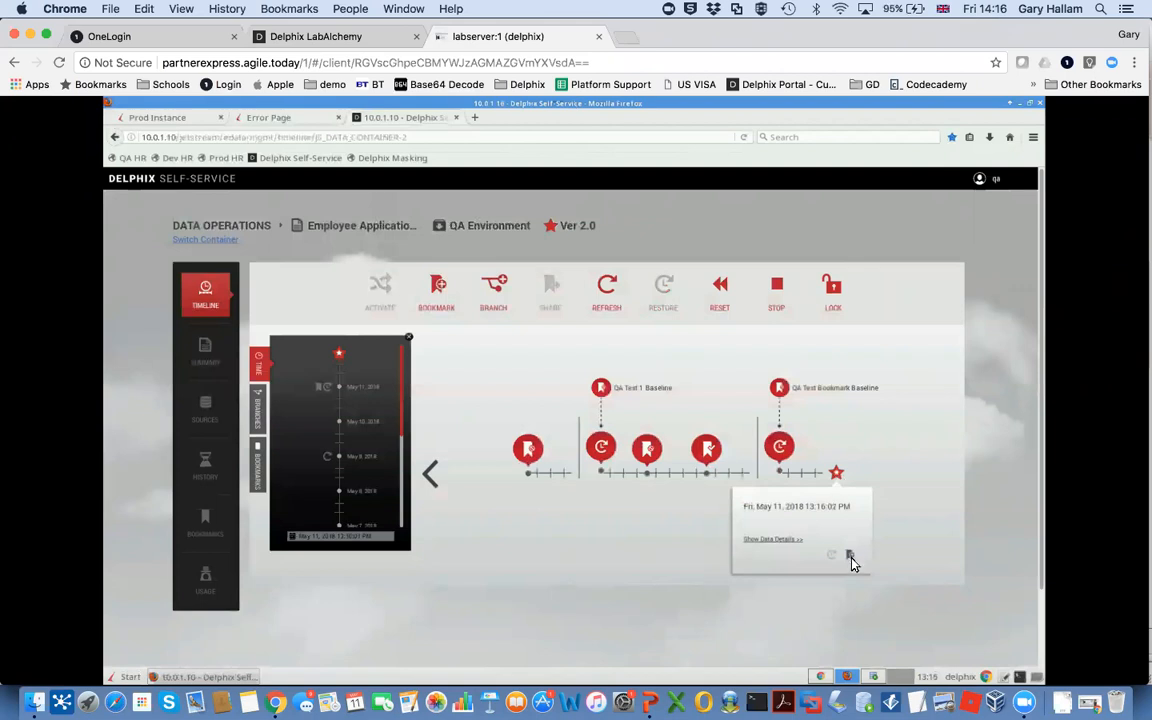
click(439, 288)
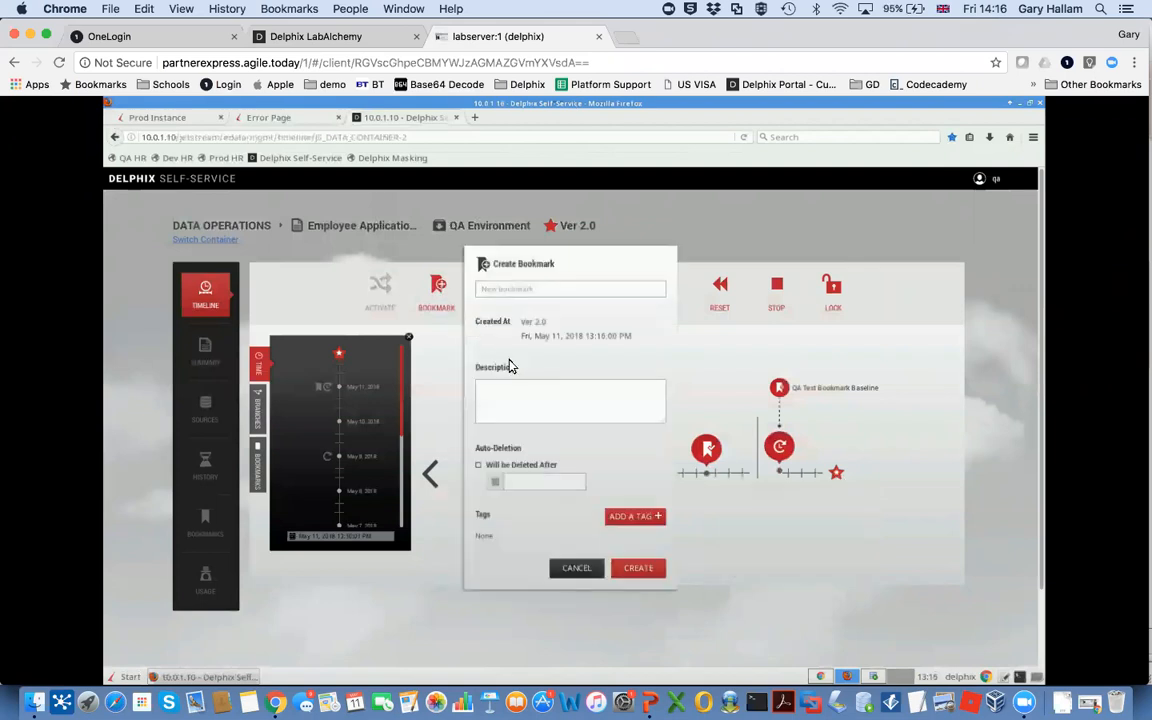
text(QA Test Error)
click(514, 396)
click(633, 568)
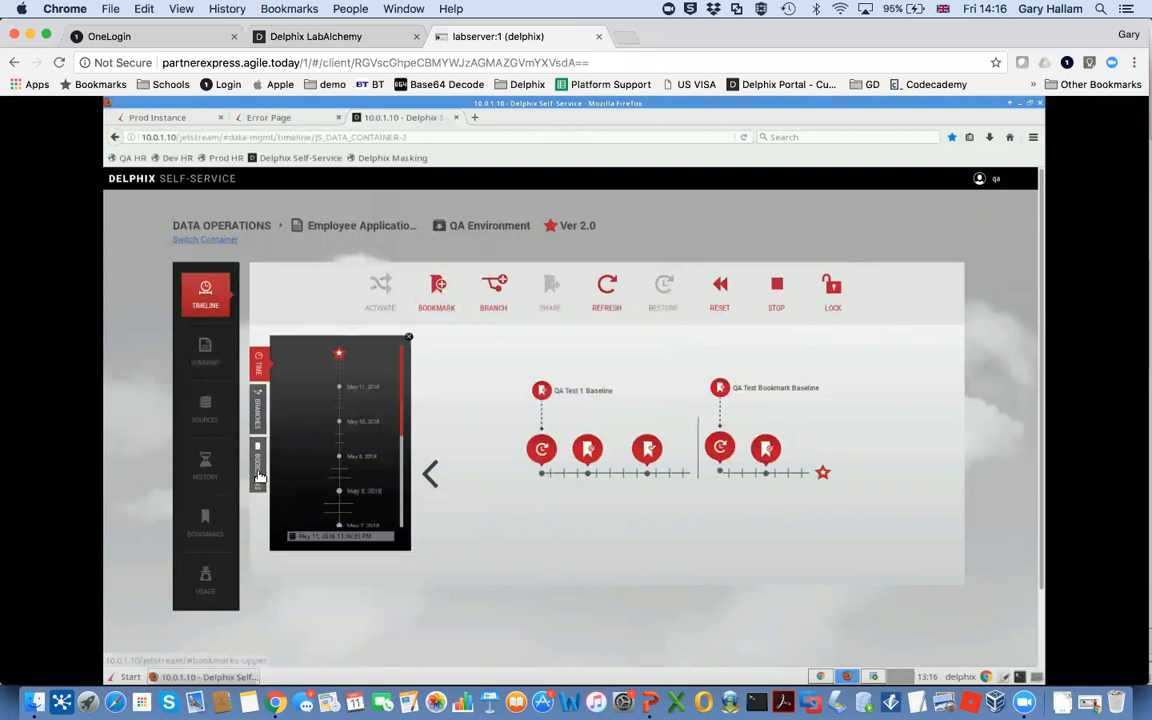
click(766, 475)
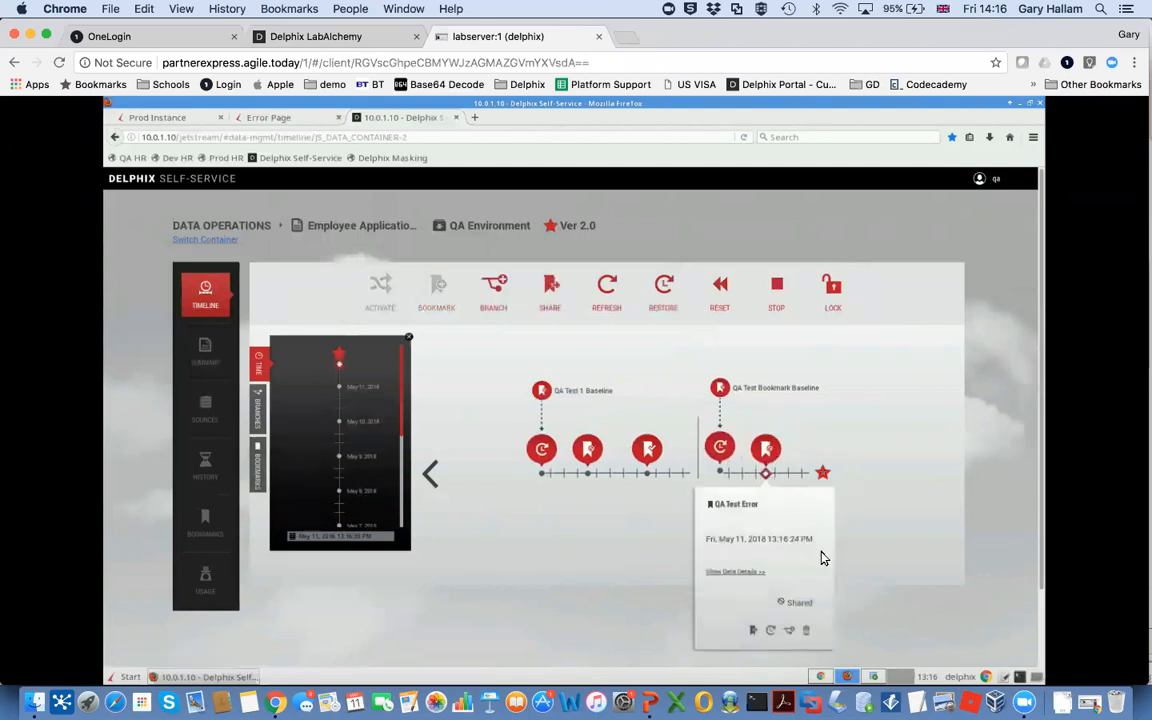
click(556, 291)
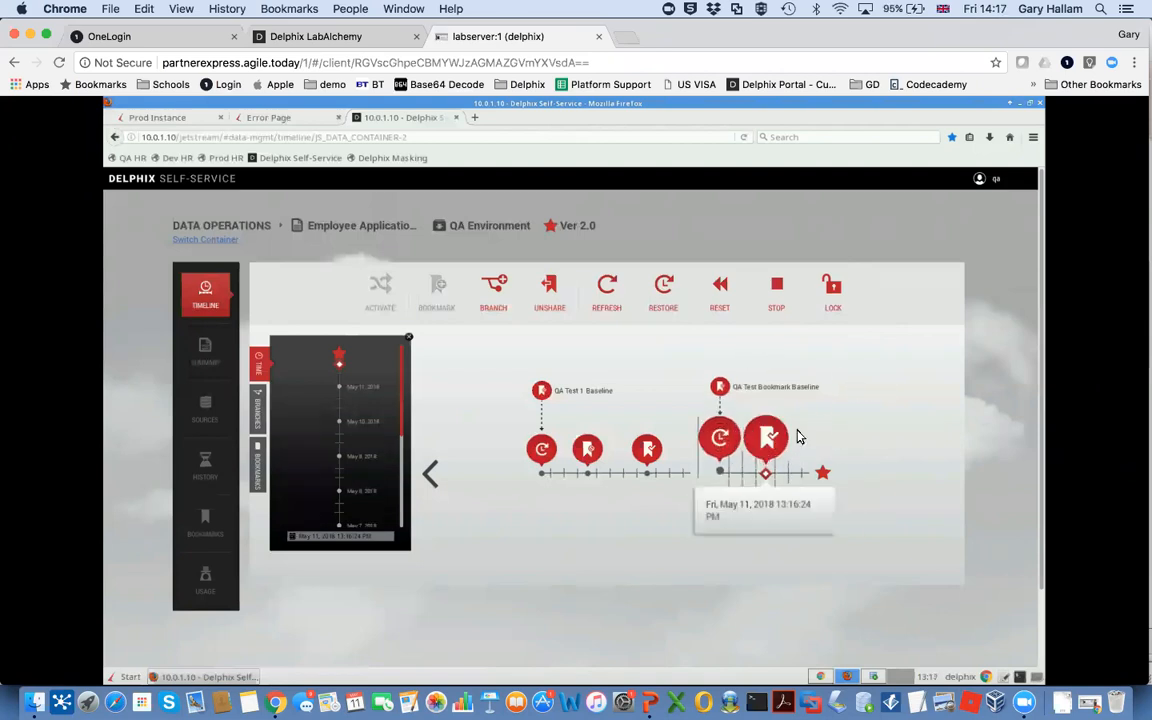
Restore the QA Environment container to the QA Test Bookmark Baseline point.
click(721, 474)
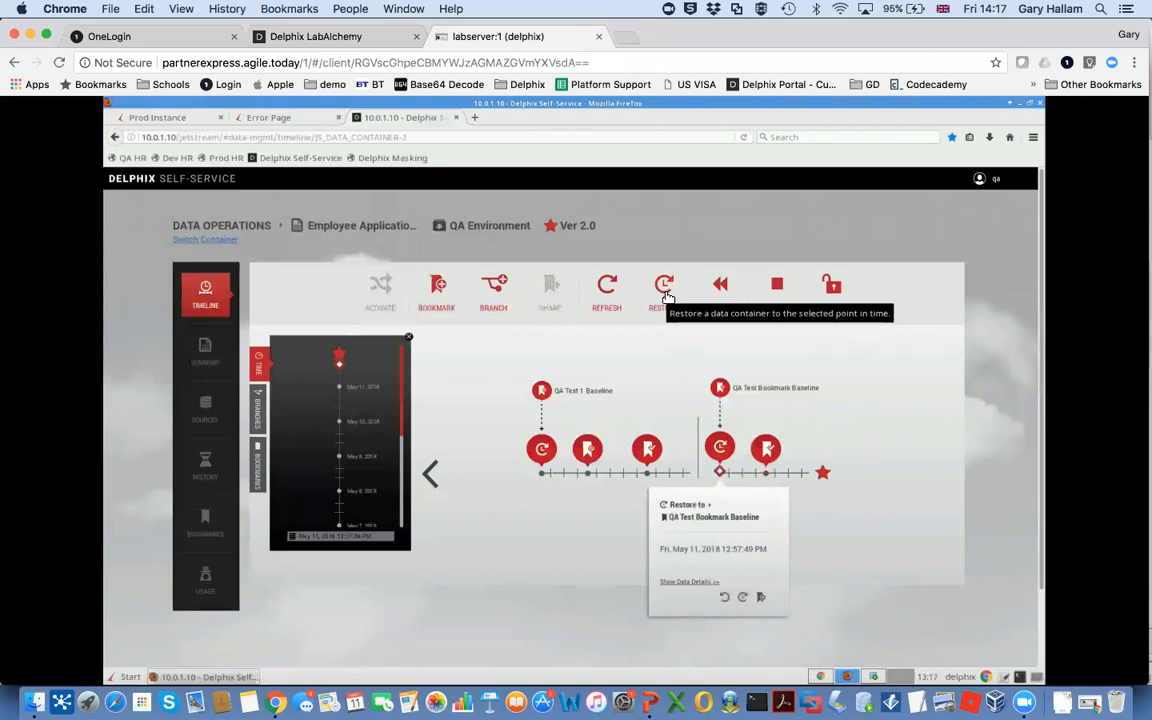
click(305, 124)
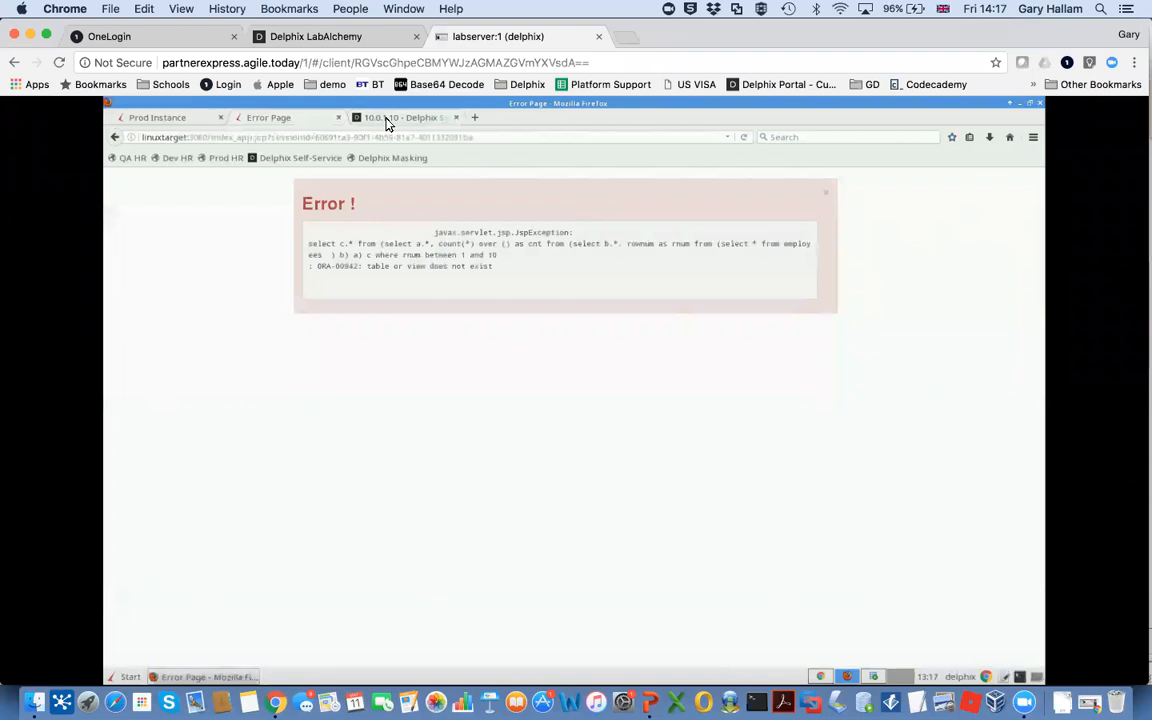
click(389, 122)
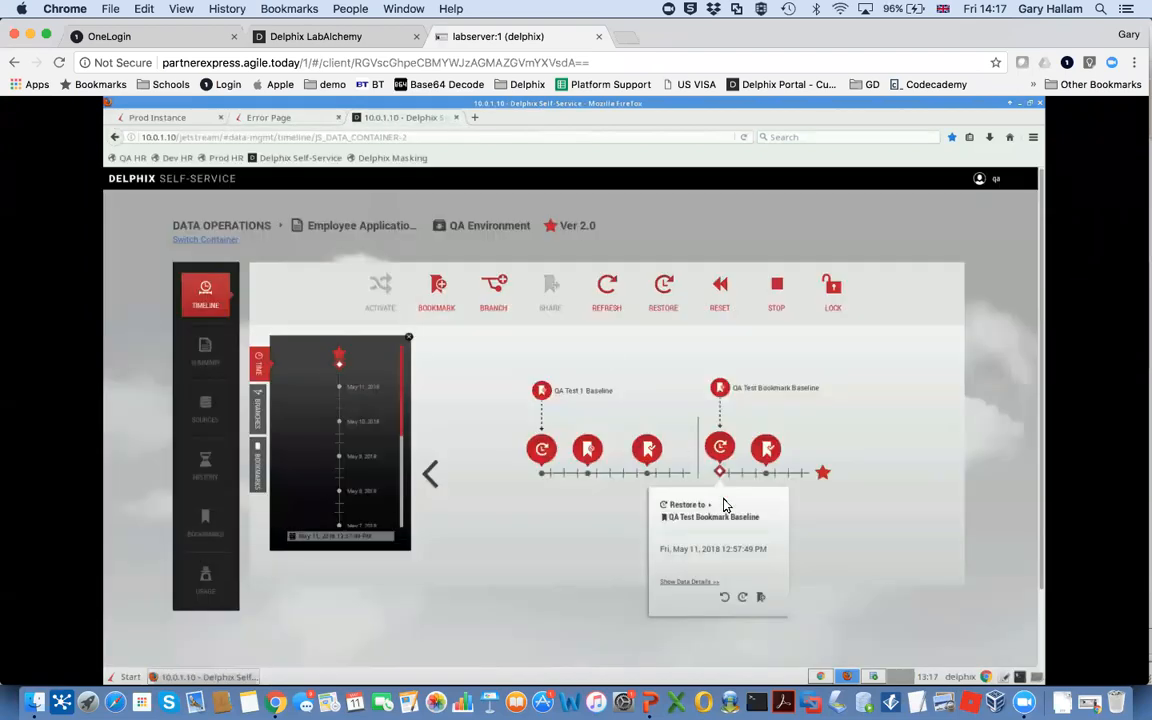
click(665, 287)
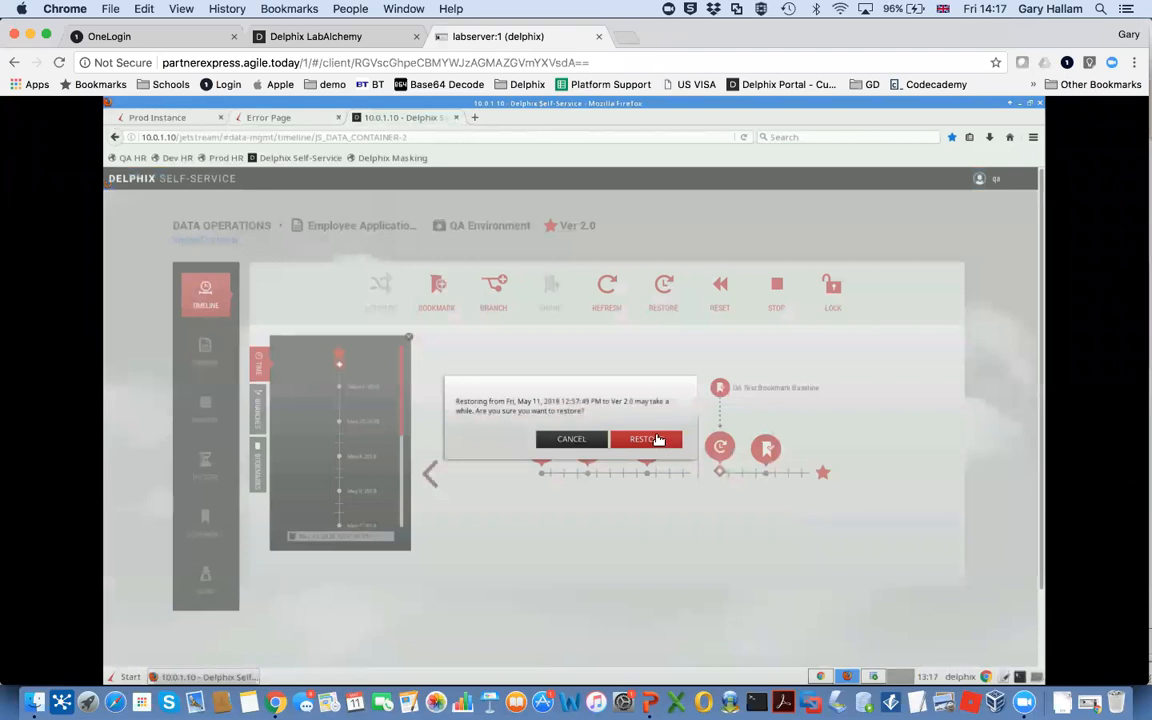
click(647, 439)
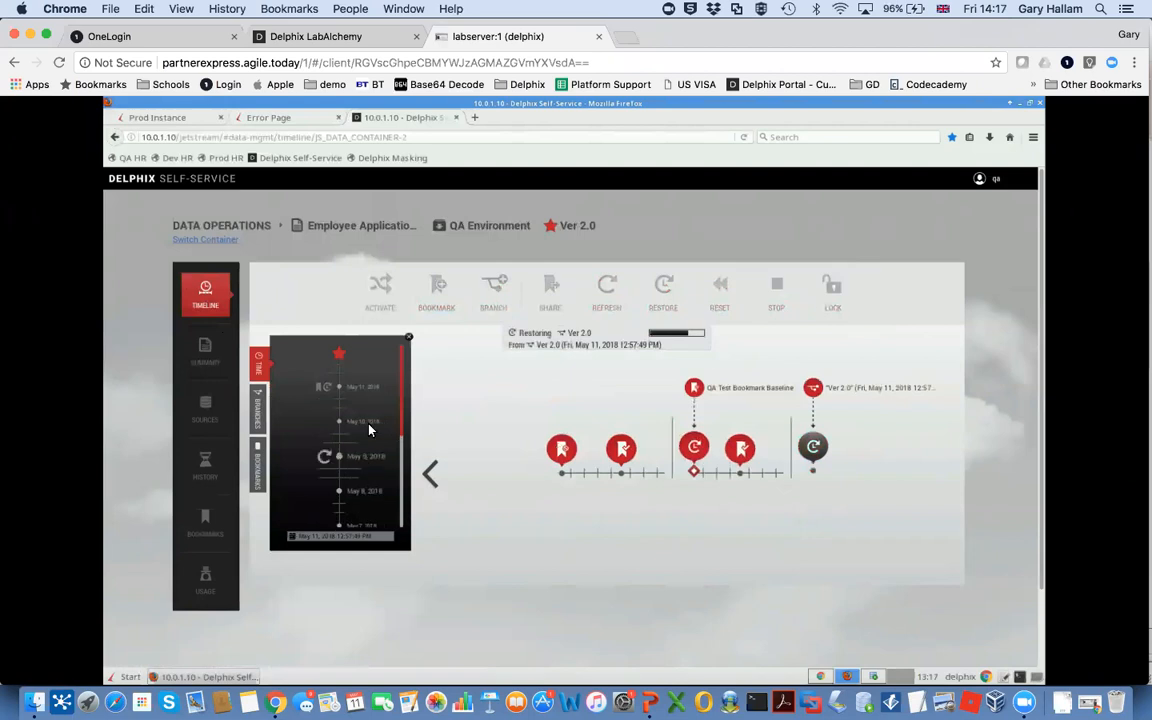
Review the container's branches, bookmarks and summary, including the available operation chart types.
click(259, 410)
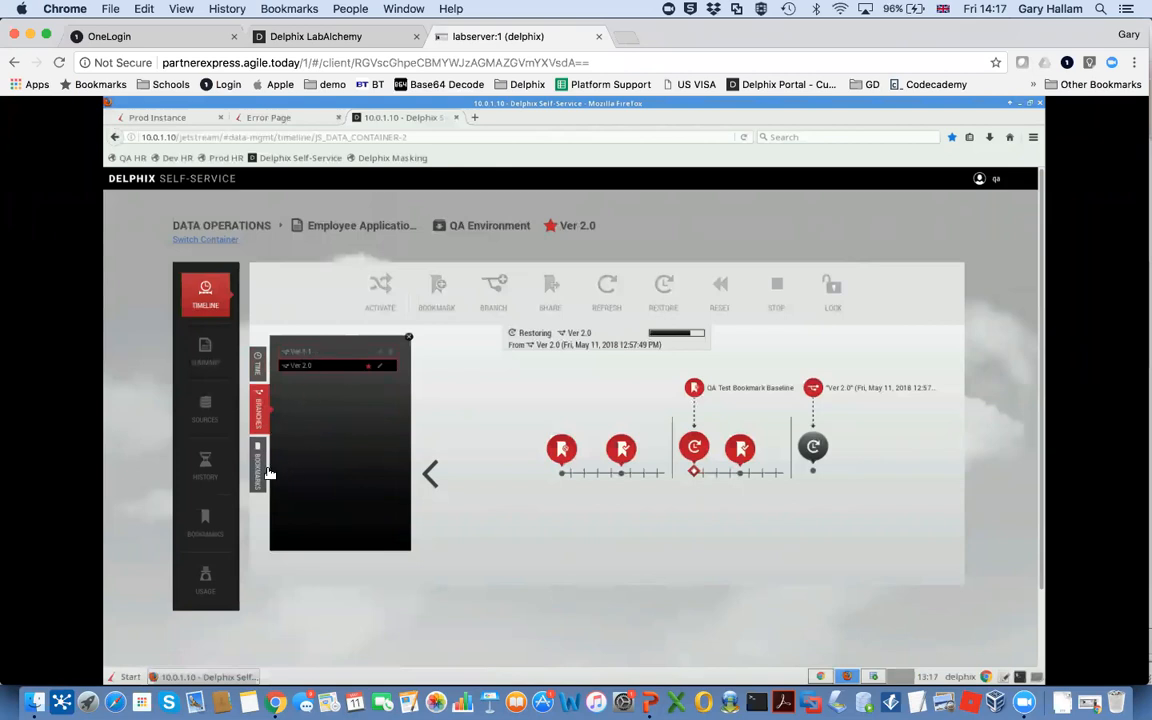
click(259, 475)
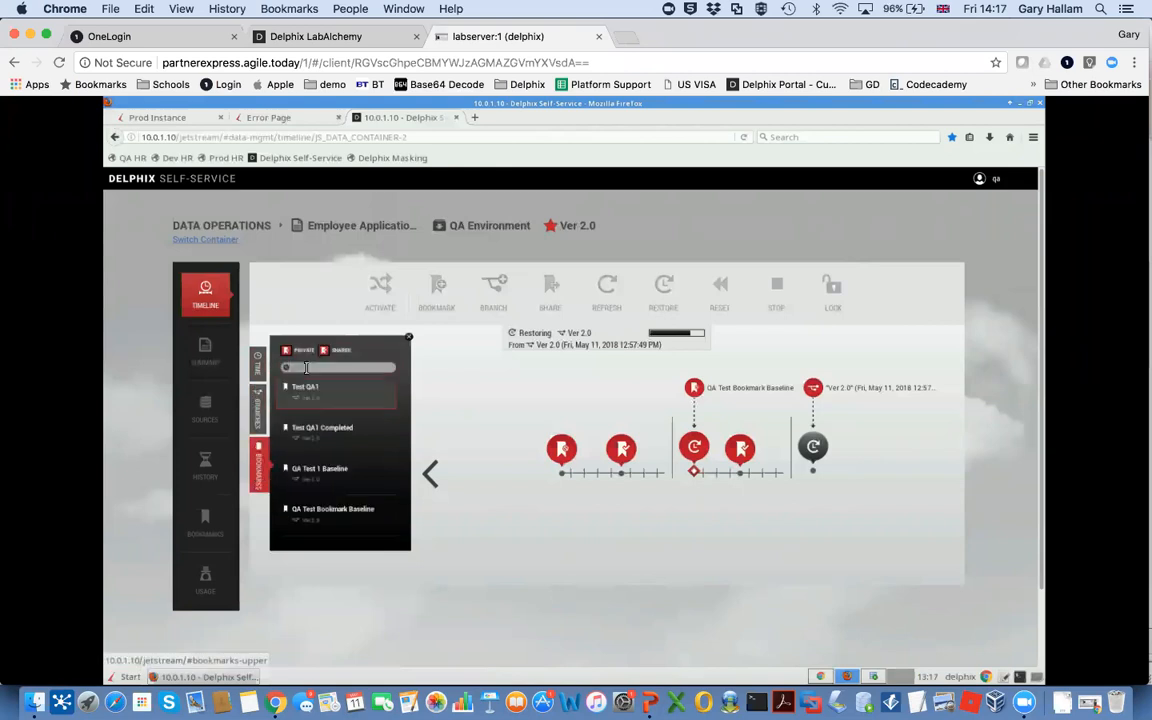
scroll(310, 420, down, 2)
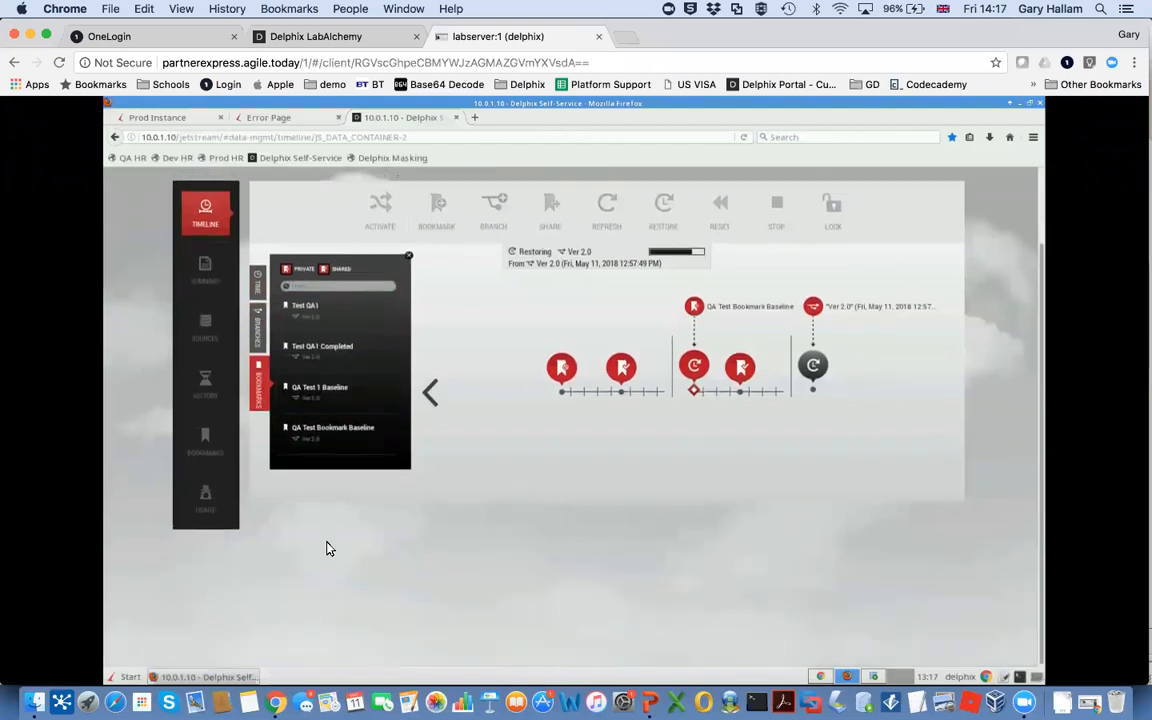
scroll(326, 548, up, 2)
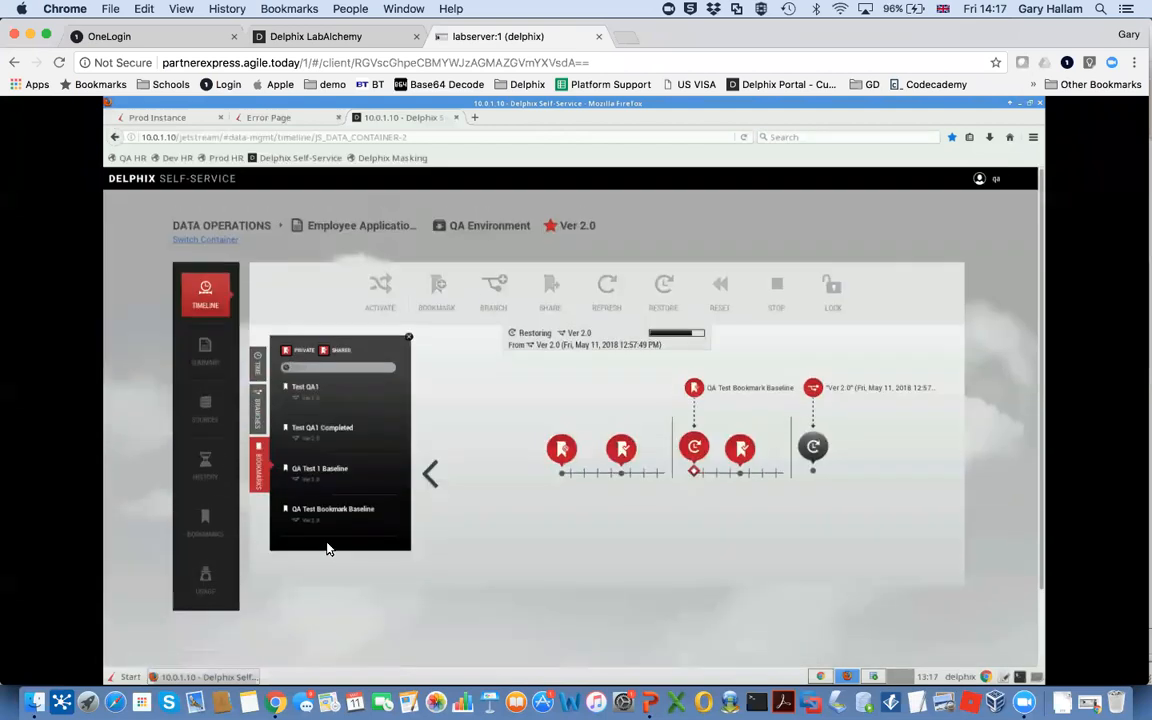
click(207, 352)
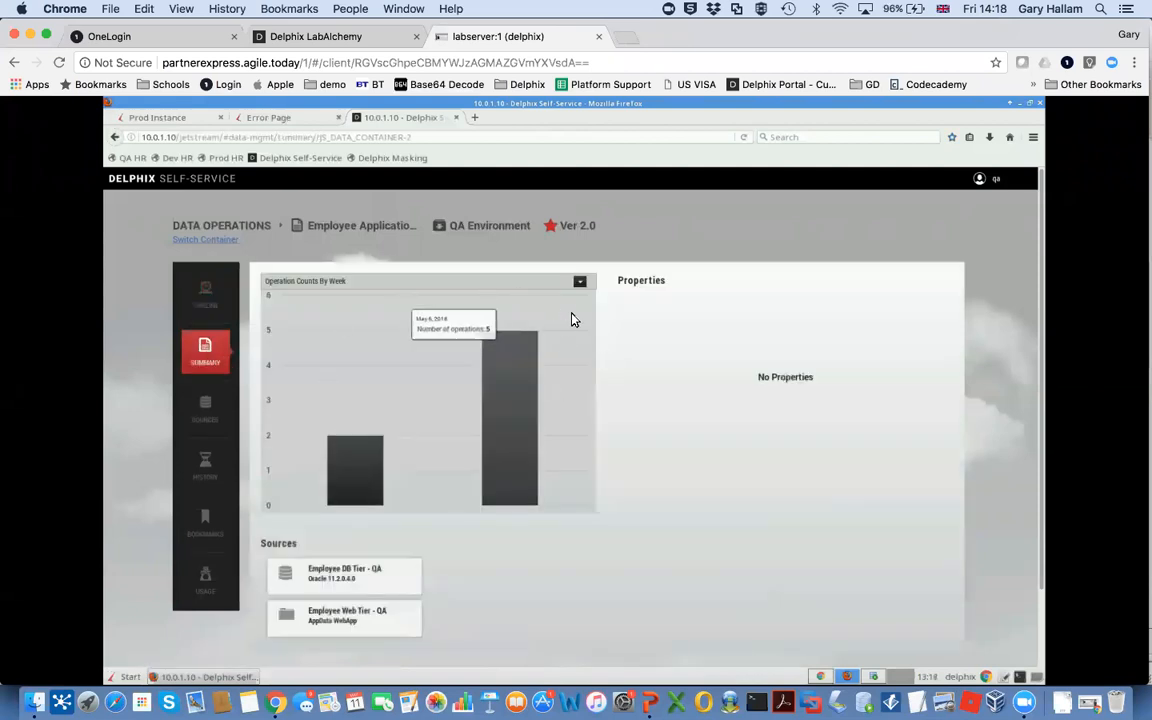
click(579, 284)
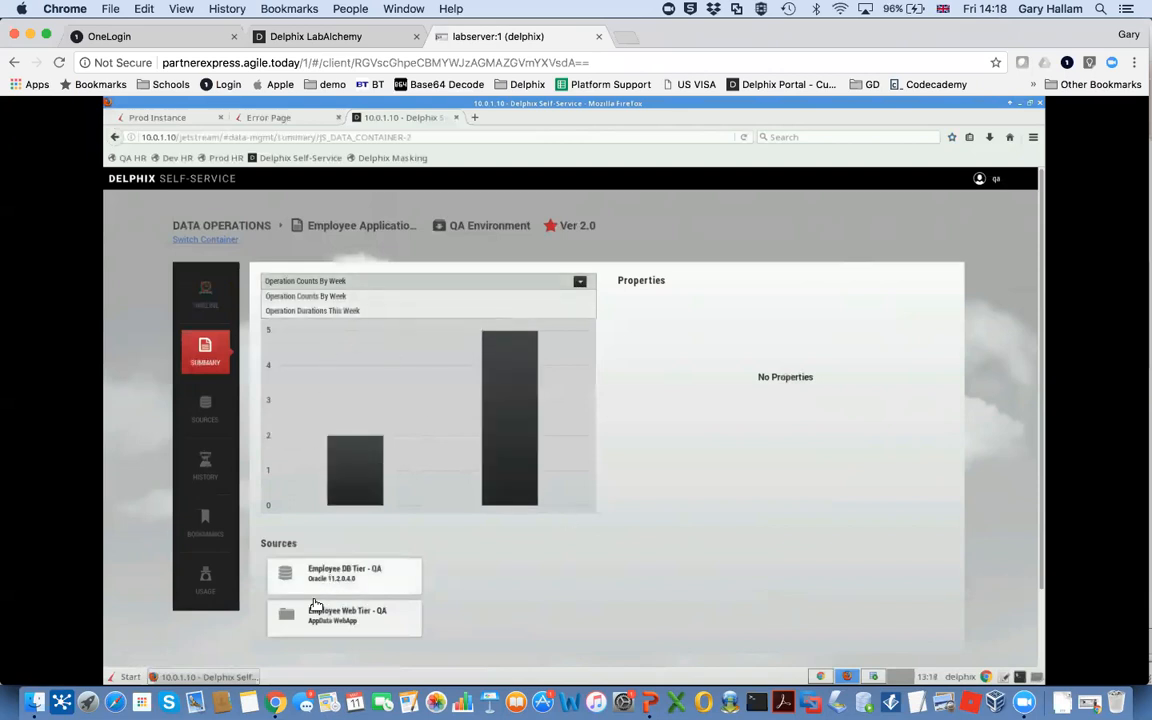
Examine the QA Environment container's sources, operation history, bookmarks, and the space usage of branches Ver 2.0 and Ver 1.1.
click(200, 405)
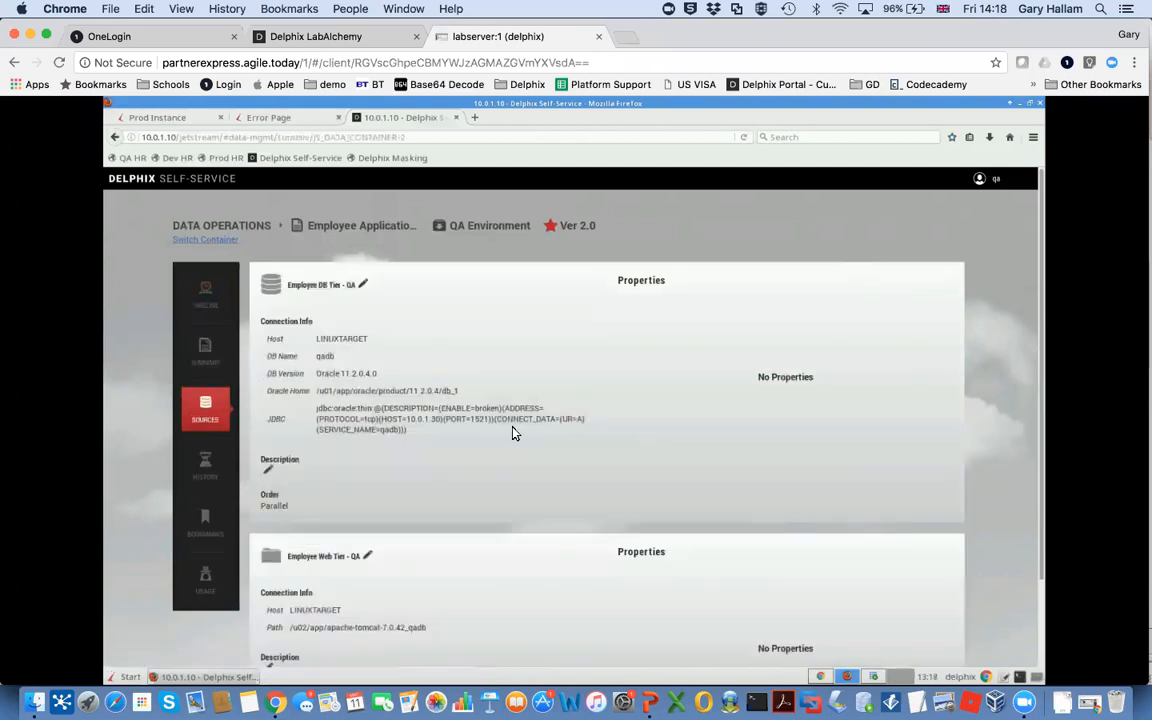
click(205, 463)
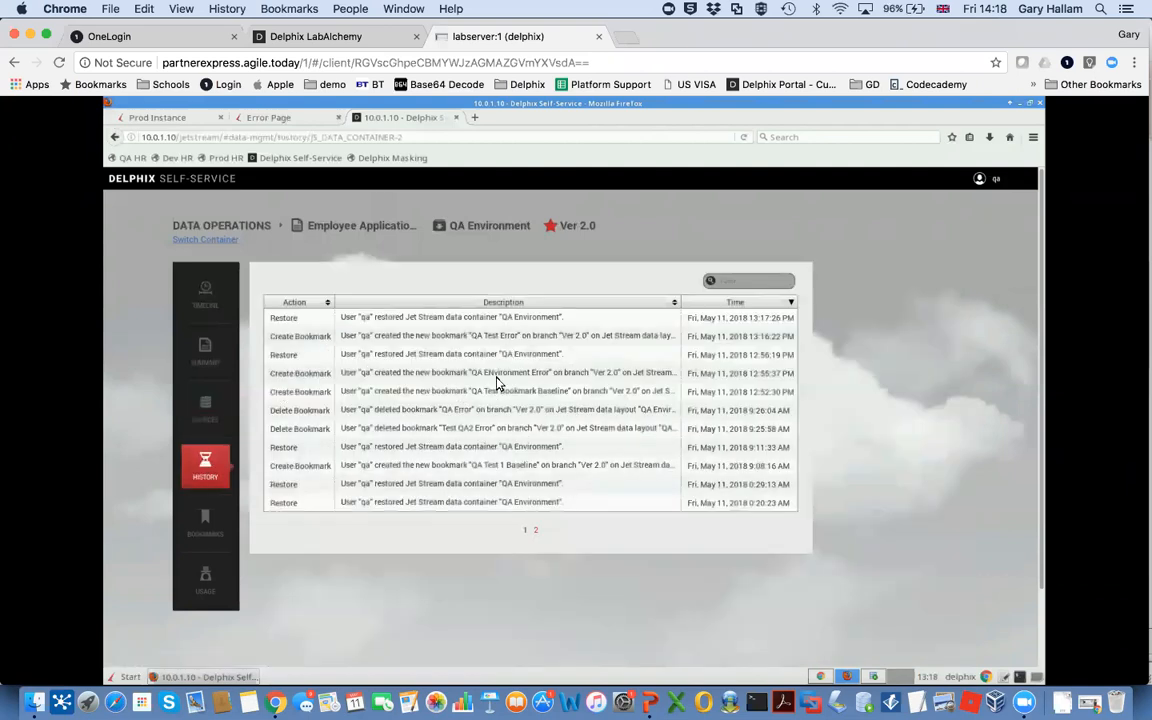
click(203, 524)
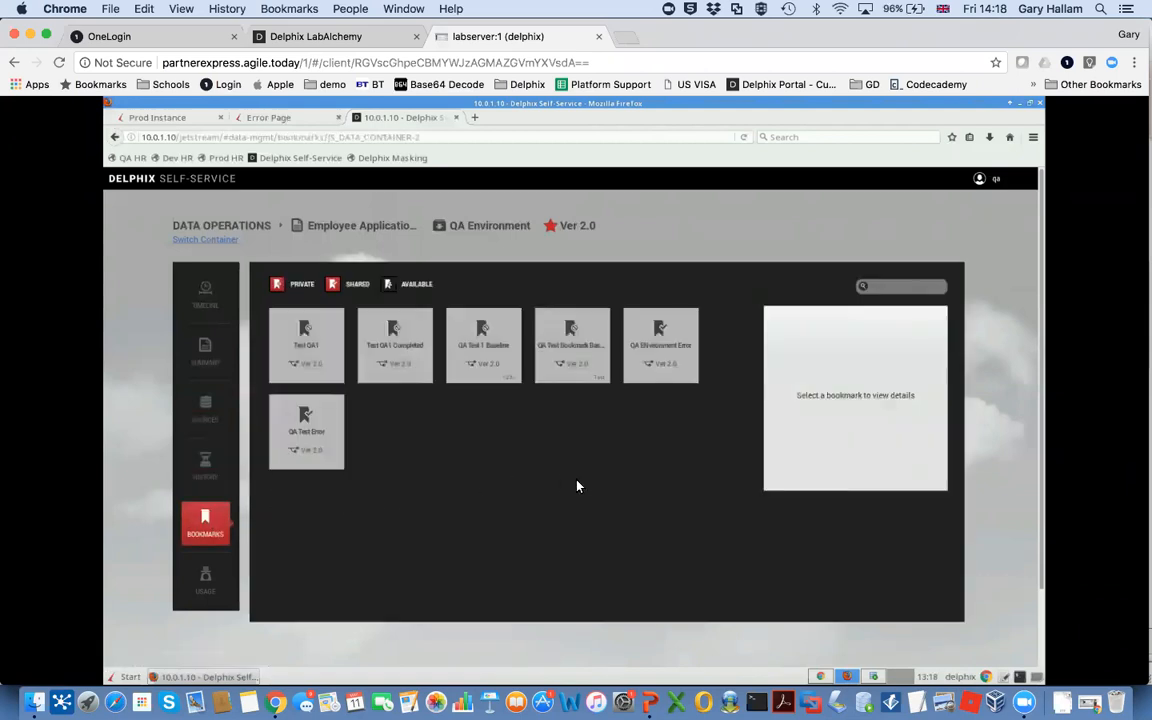
click(214, 590)
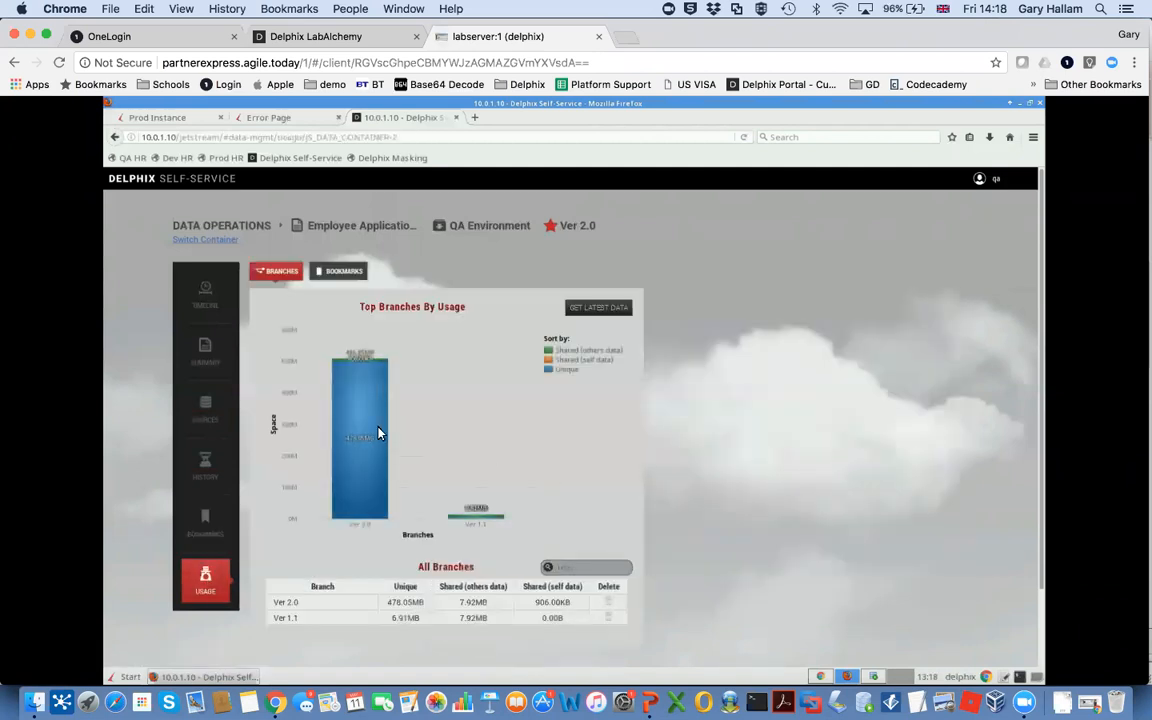
mouse_move(369, 465)
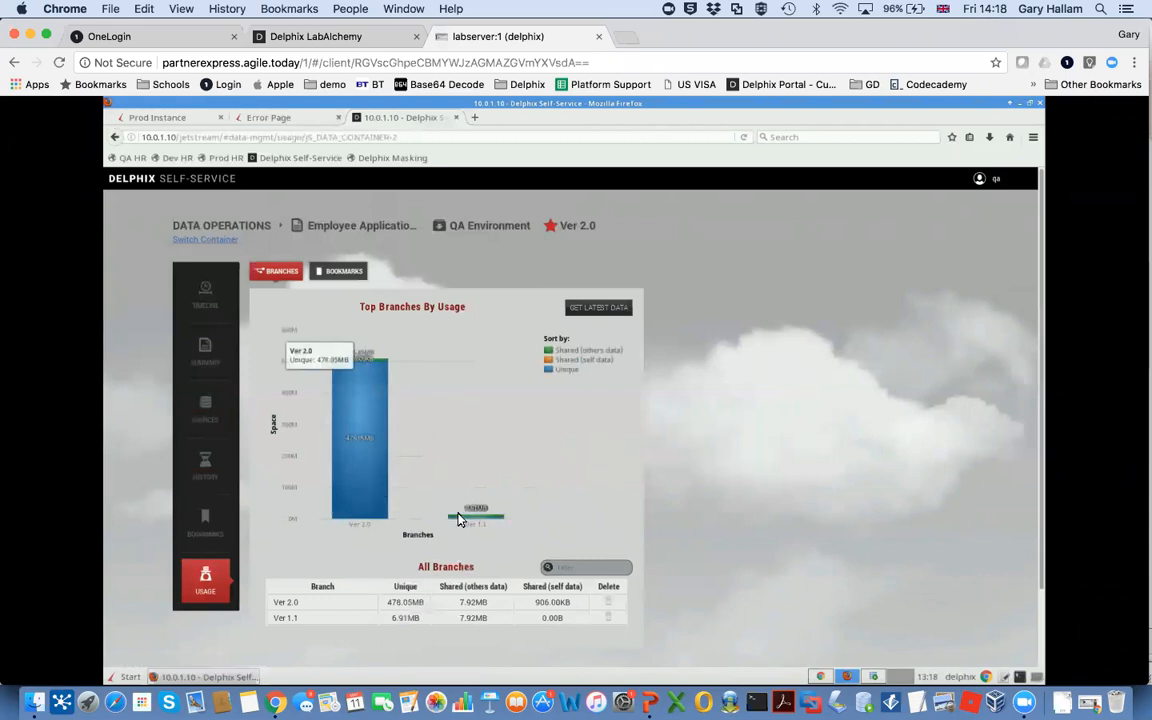
mouse_move(494, 523)
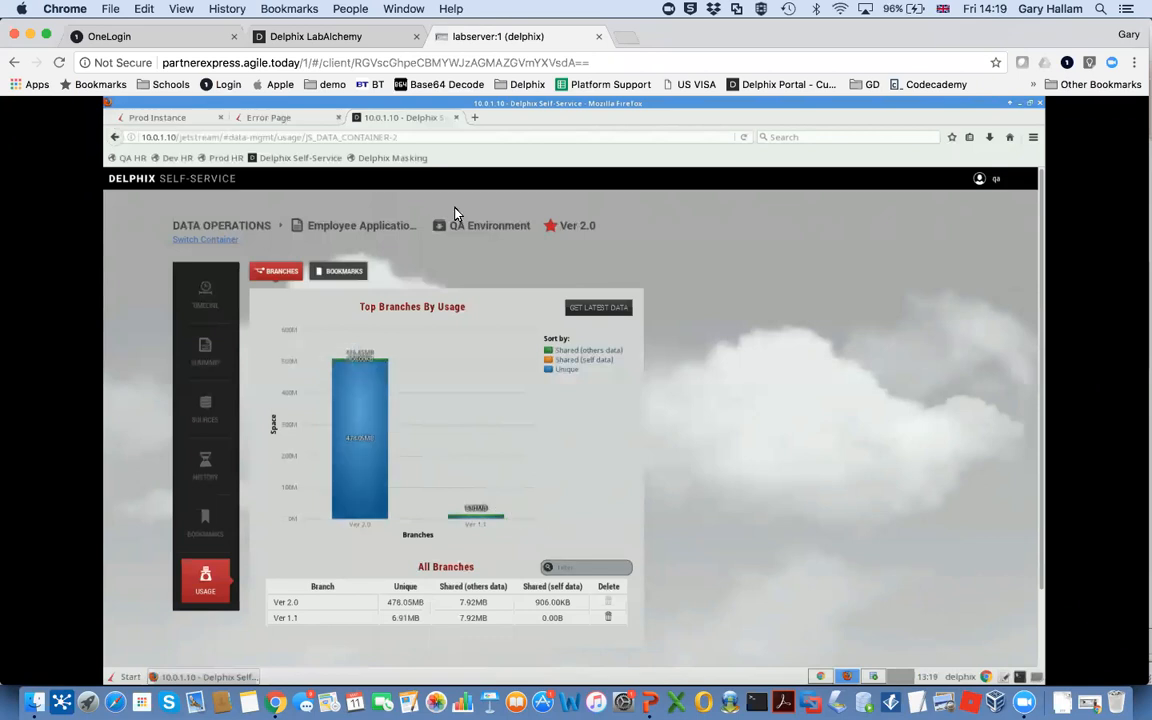
Return to the QA Environment timeline, and reload the QA HR application to check the employee data after the restore.
click(213, 288)
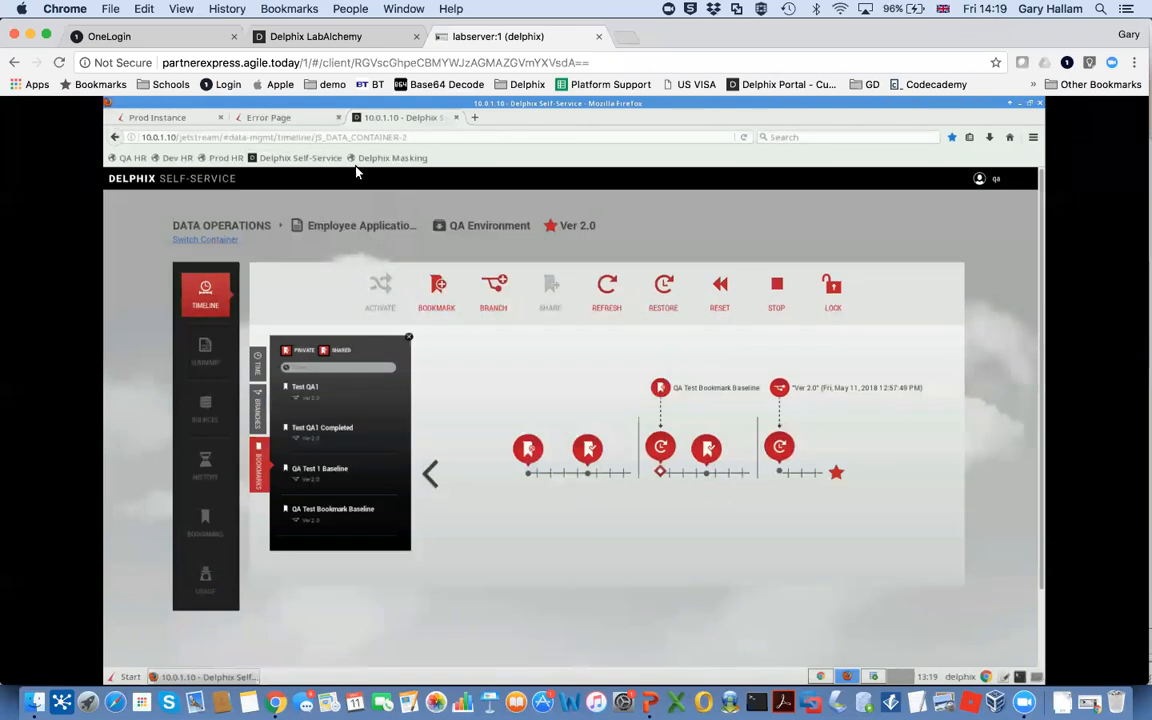
click(298, 121)
click(130, 159)
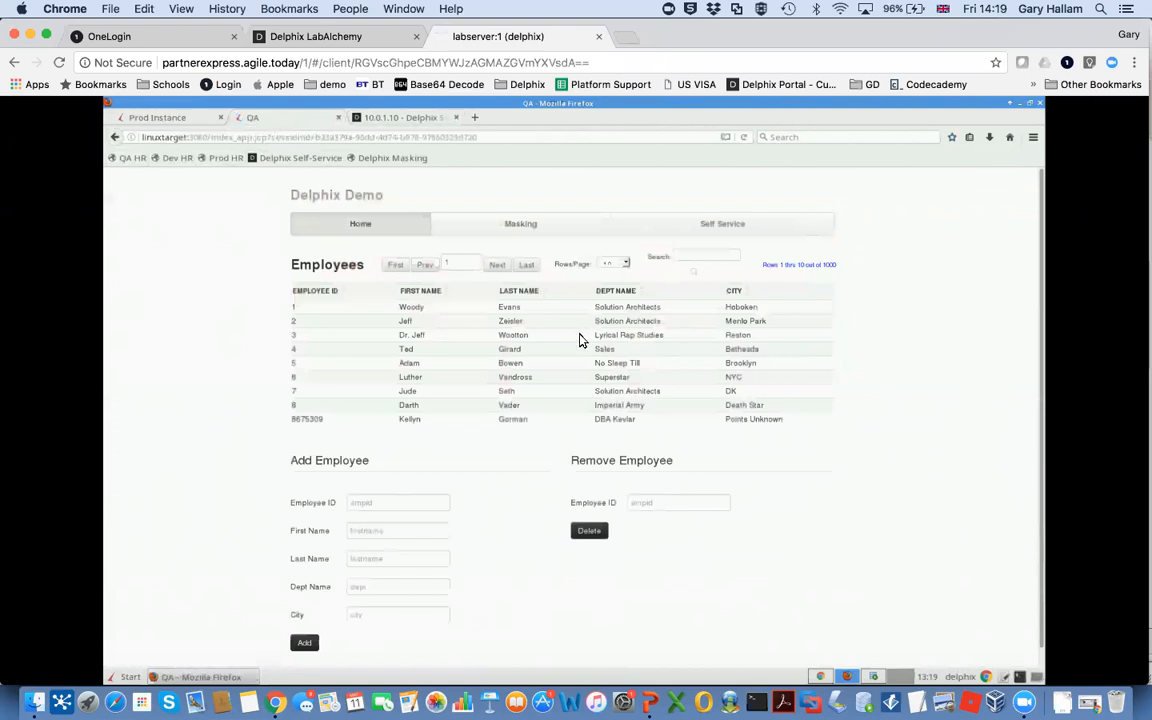
Switch to the lab server's Chrome window and log in to Delphix as dev with the account password.
click(822, 678)
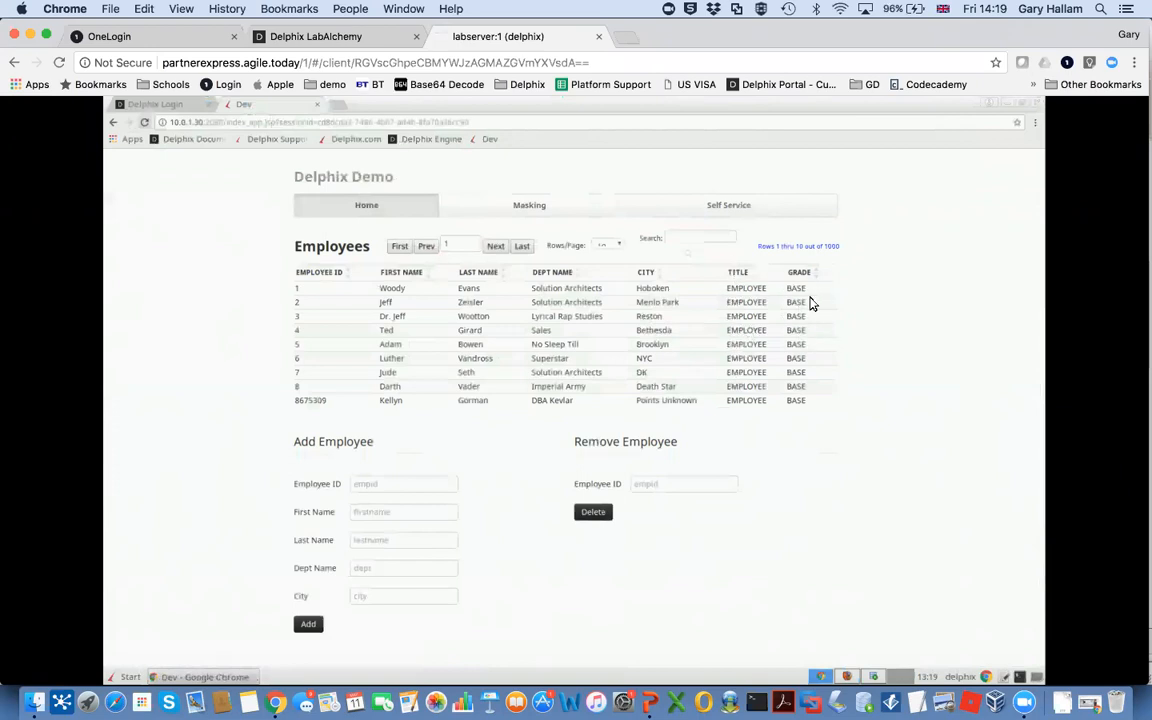
click(135, 103)
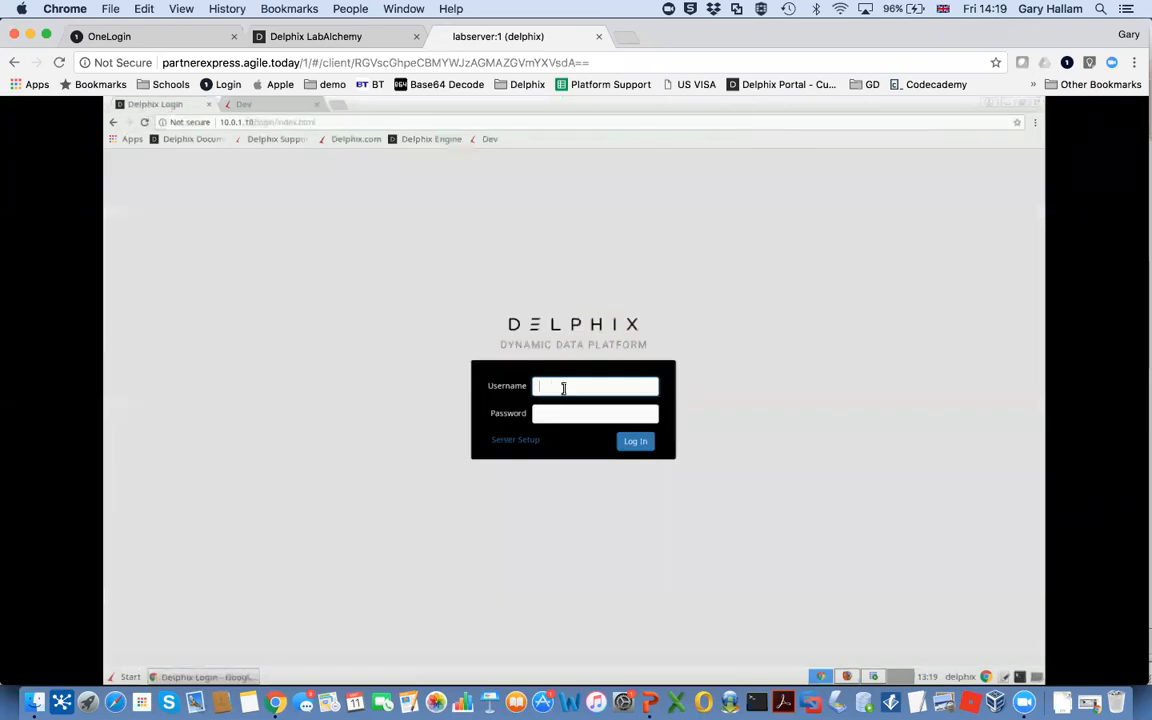
text(dev)
key(Tab)
text(*******)
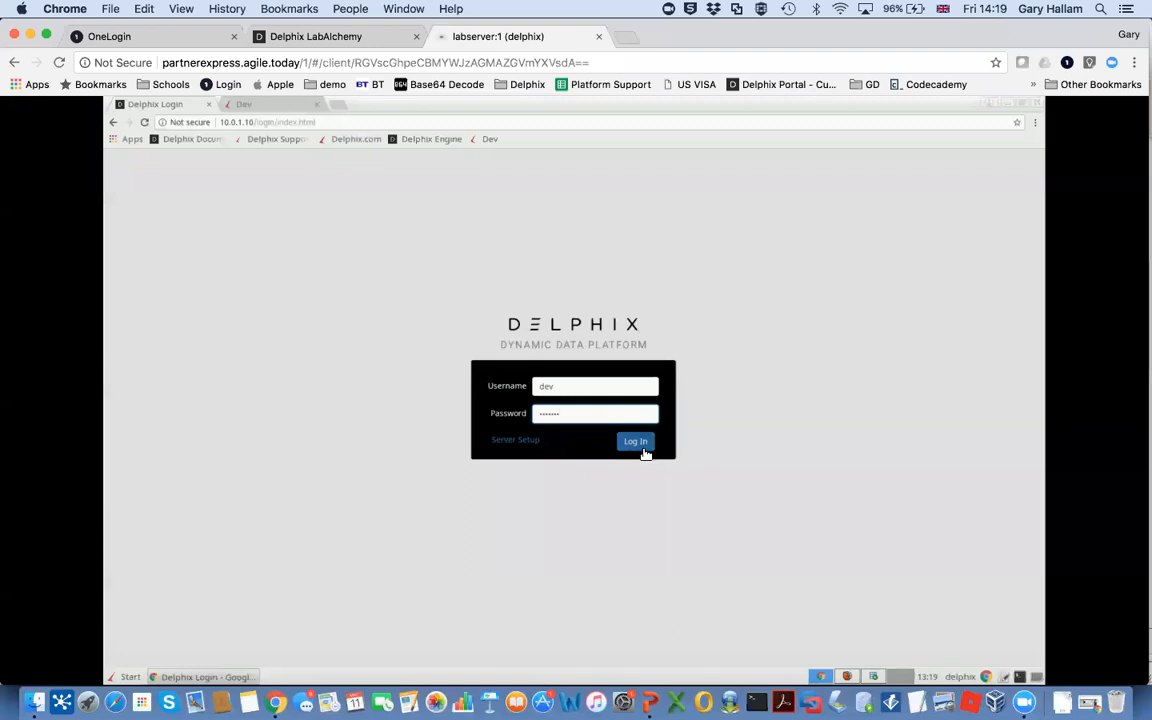
click(642, 446)
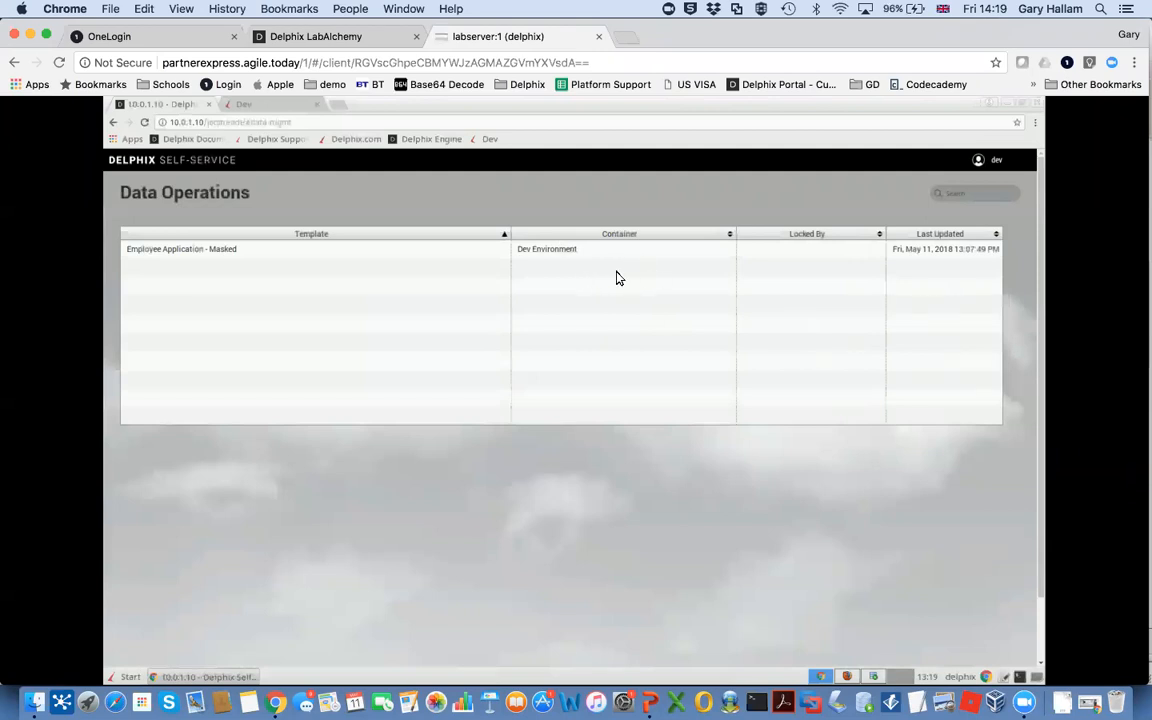
Open the Dev Environment container, list its branches, and check the Dev application's employee data before returning to the timeline.
click(545, 252)
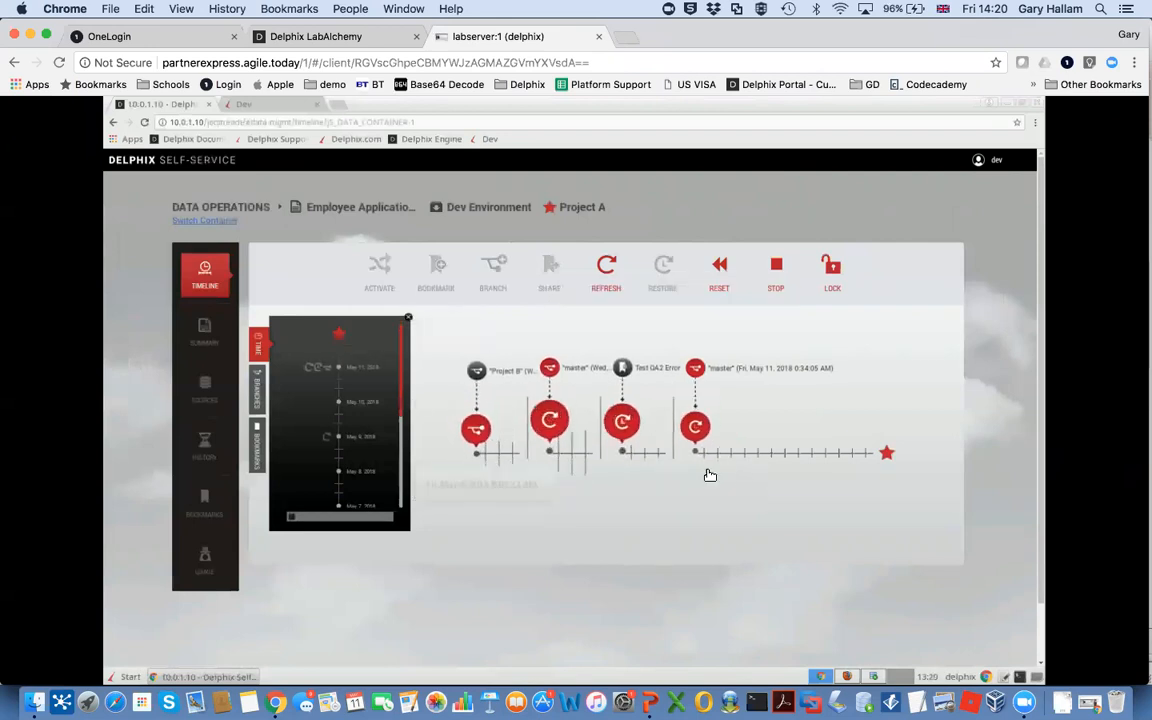
click(258, 397)
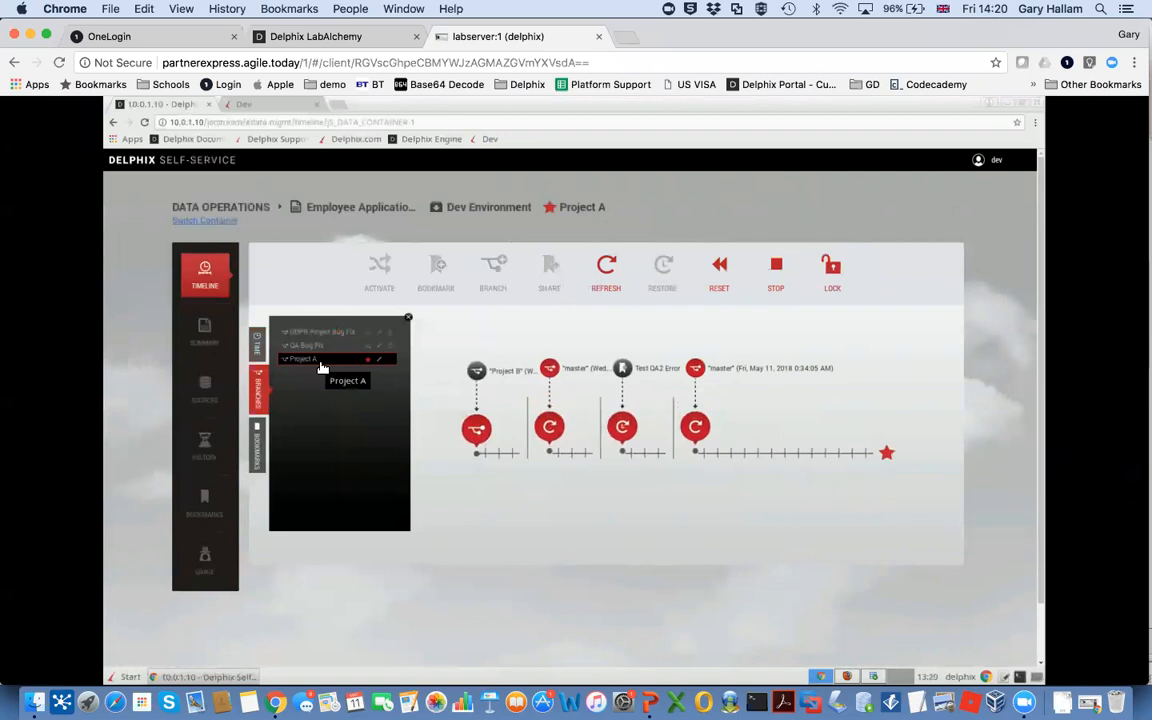
click(274, 106)
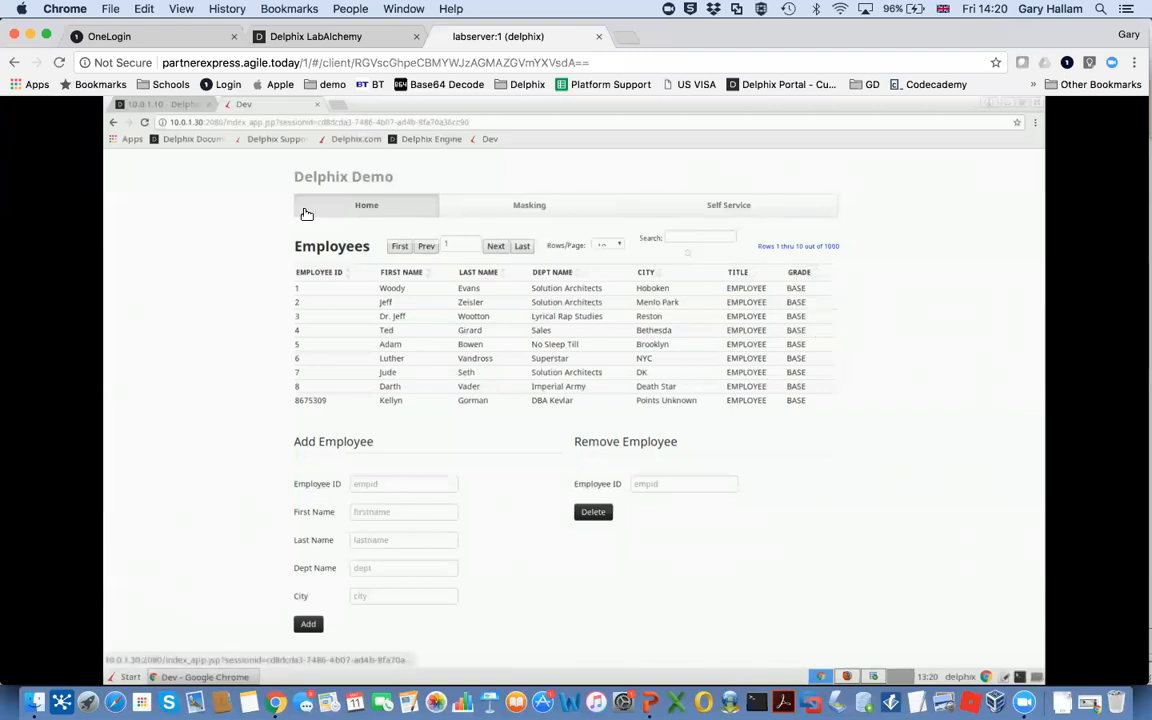
click(158, 108)
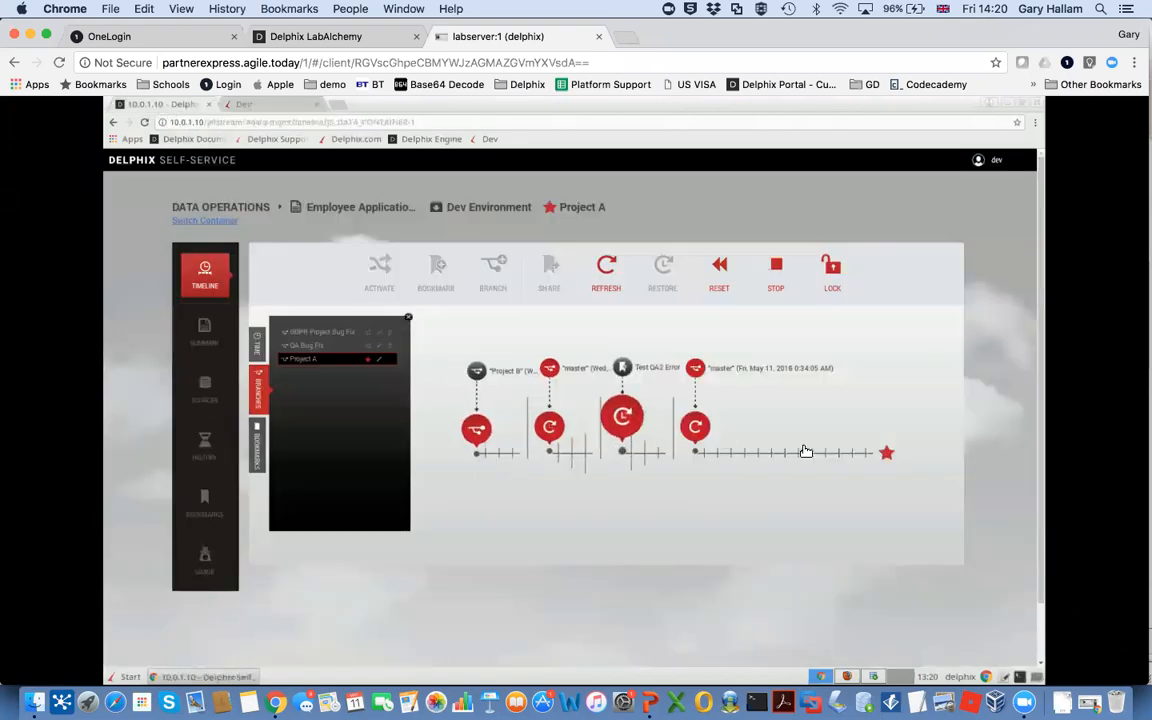
Create a branch named "QA Error 100" from the latest point of the Project A timeline in the Dev Environment.
click(892, 457)
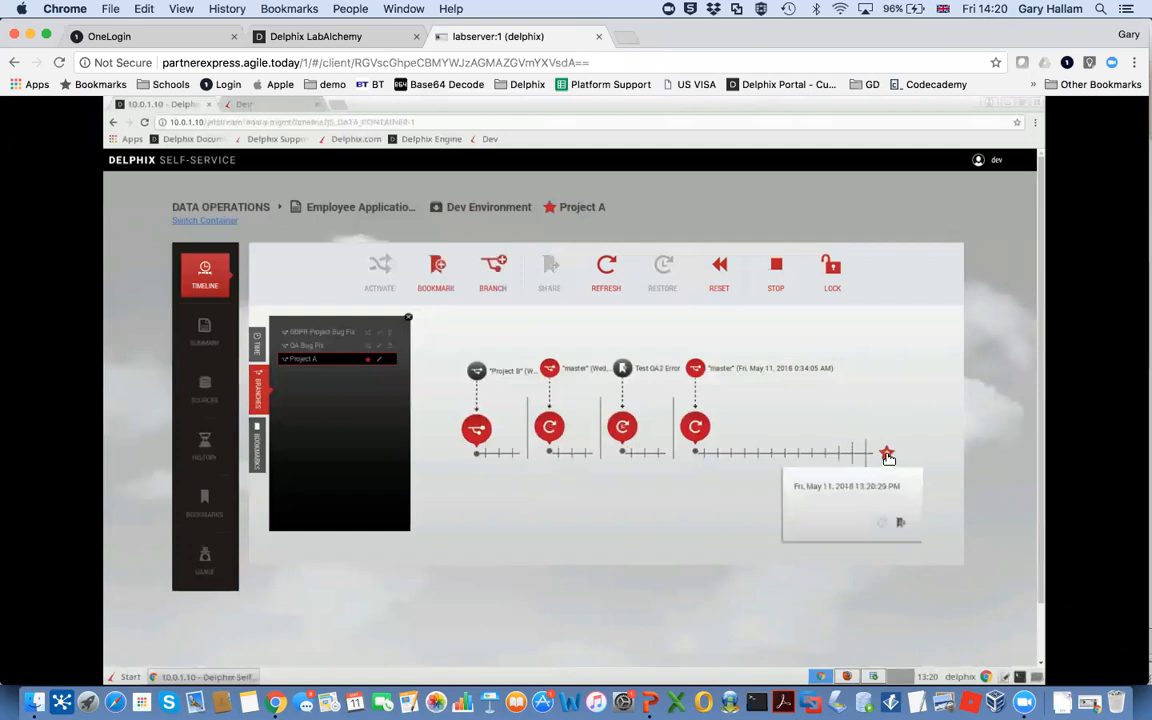
click(494, 272)
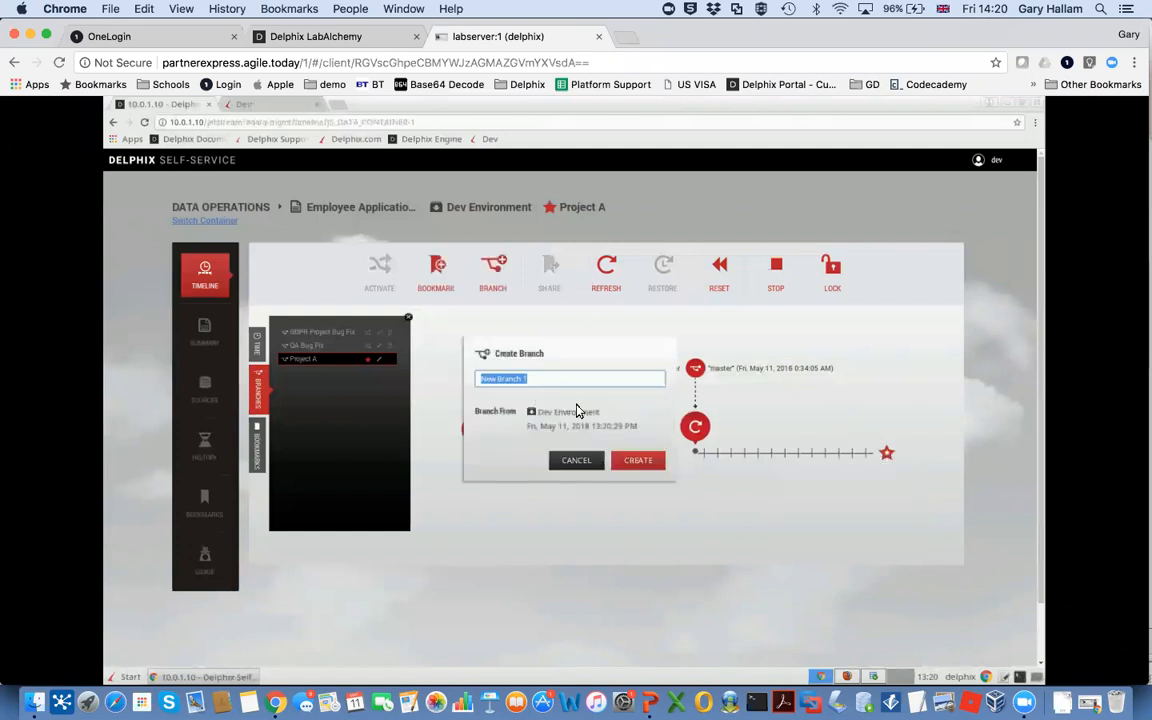
text(QA Error 100)
click(636, 460)
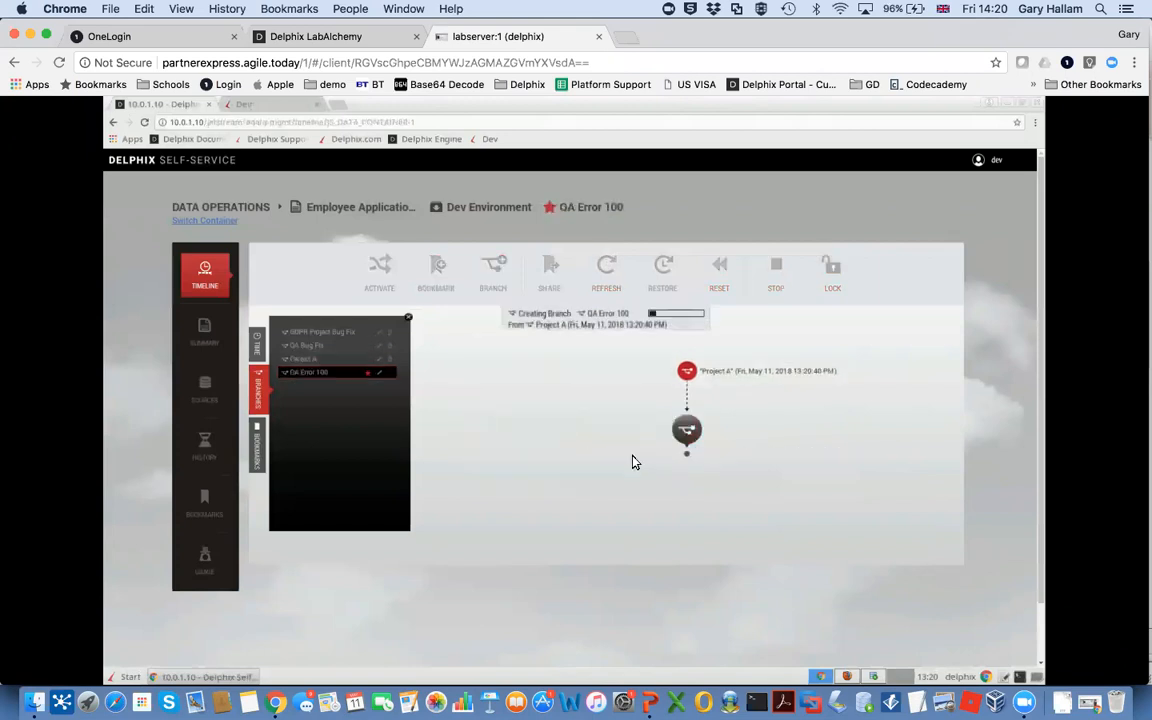
Reload the Dev application to check its availability while the new branch is being created.
click(255, 106)
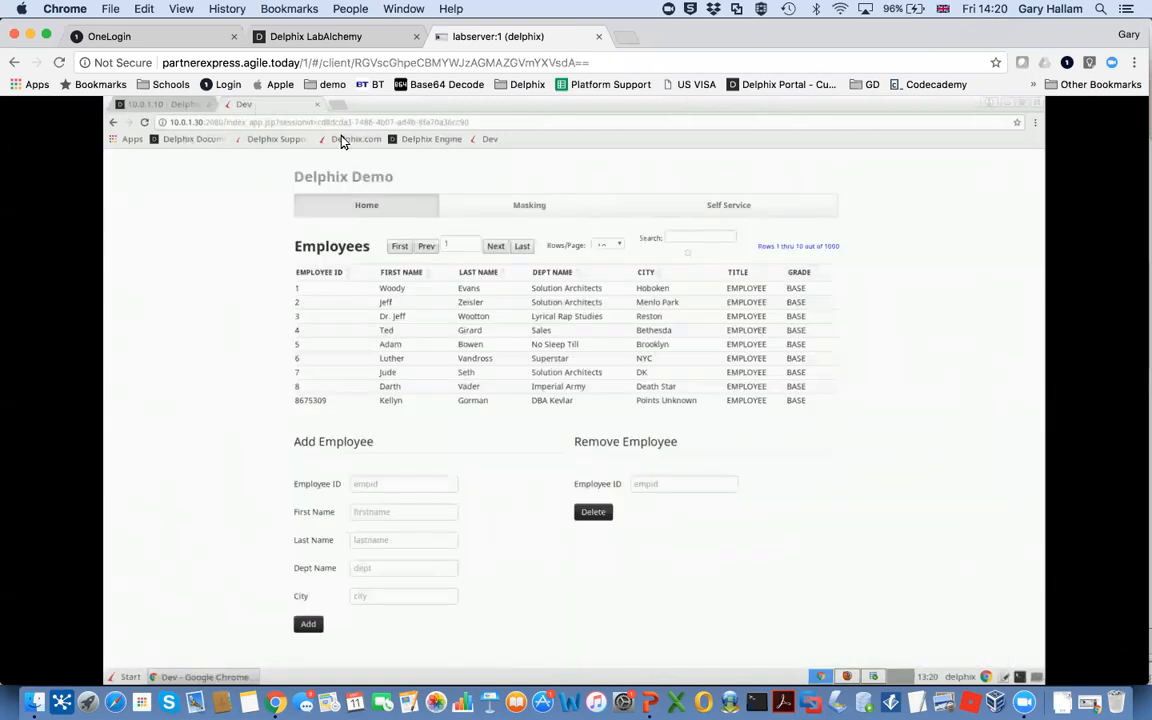
click(490, 140)
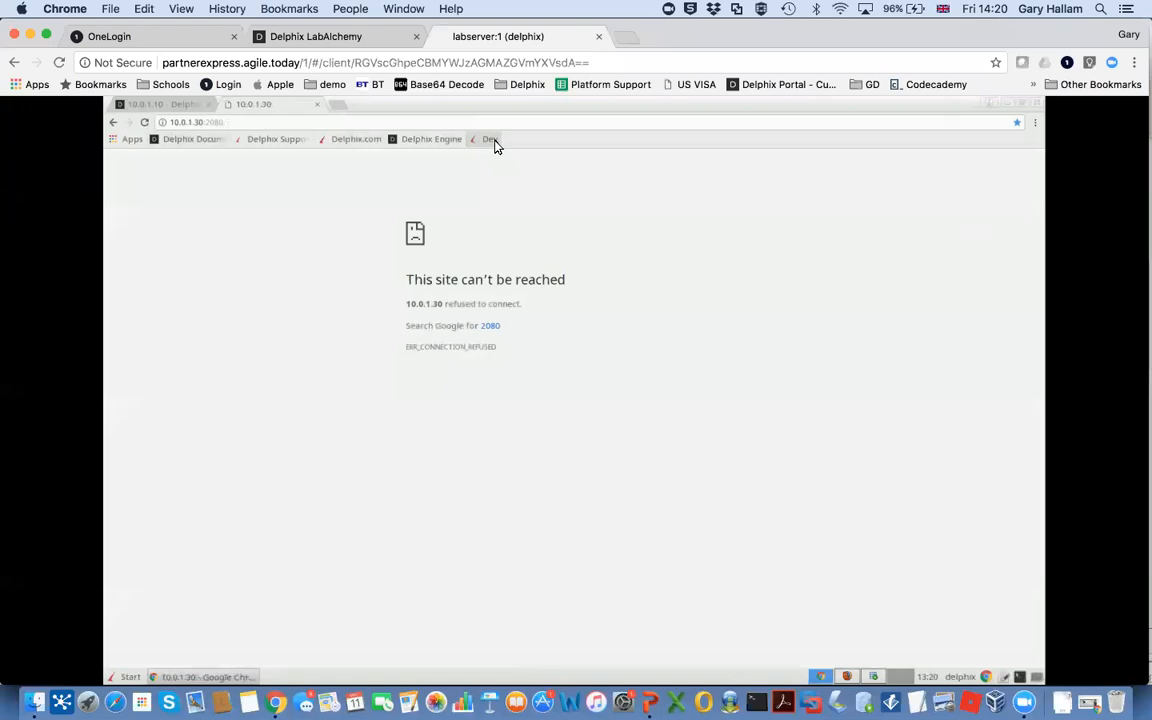
click(494, 146)
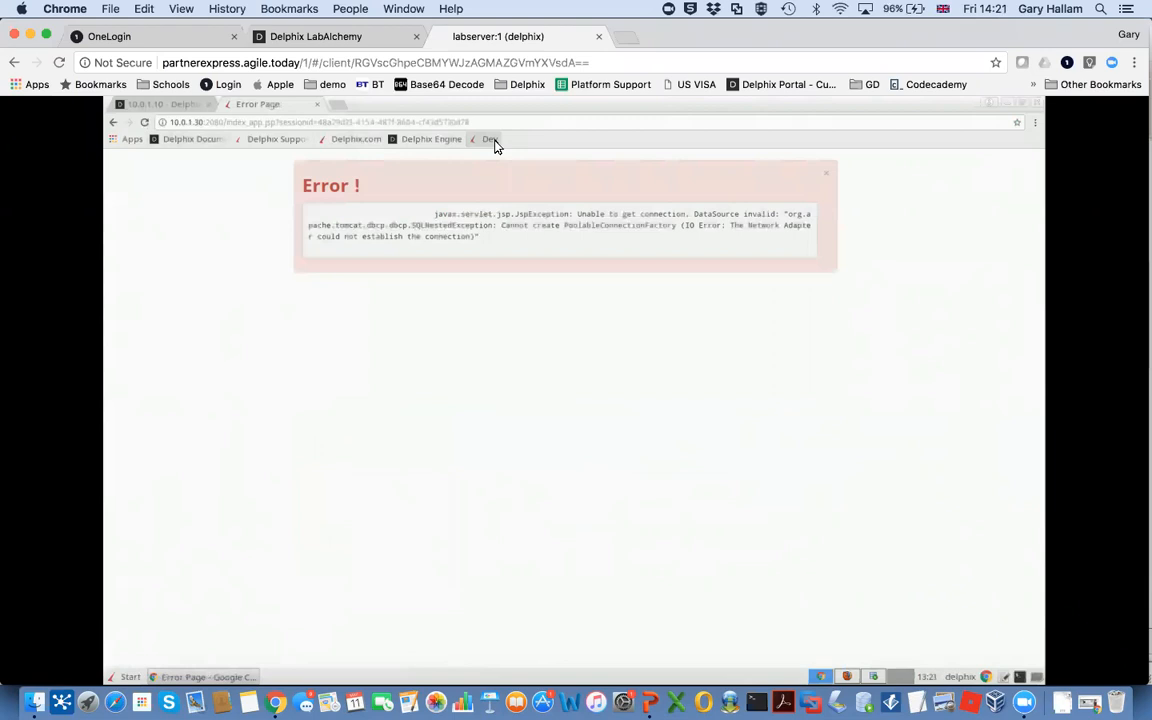
Open the Dev Environment's bookmarks overview and filter it to show available bookmarks from other containers.
click(205, 105)
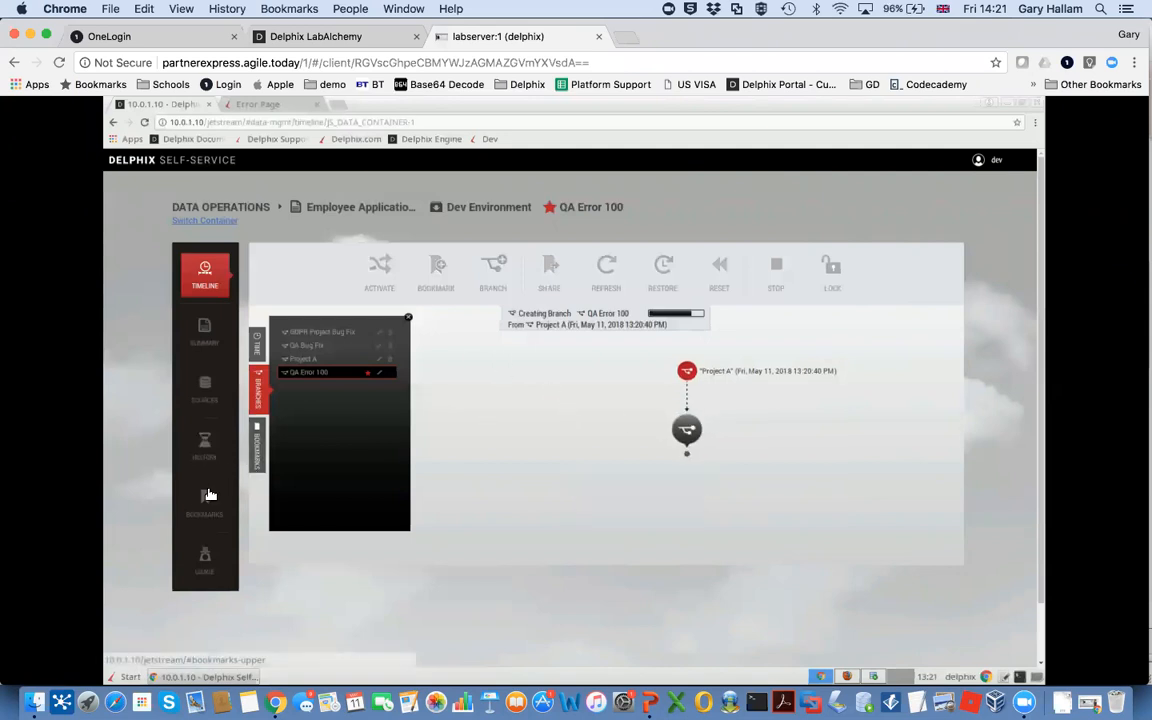
click(253, 465)
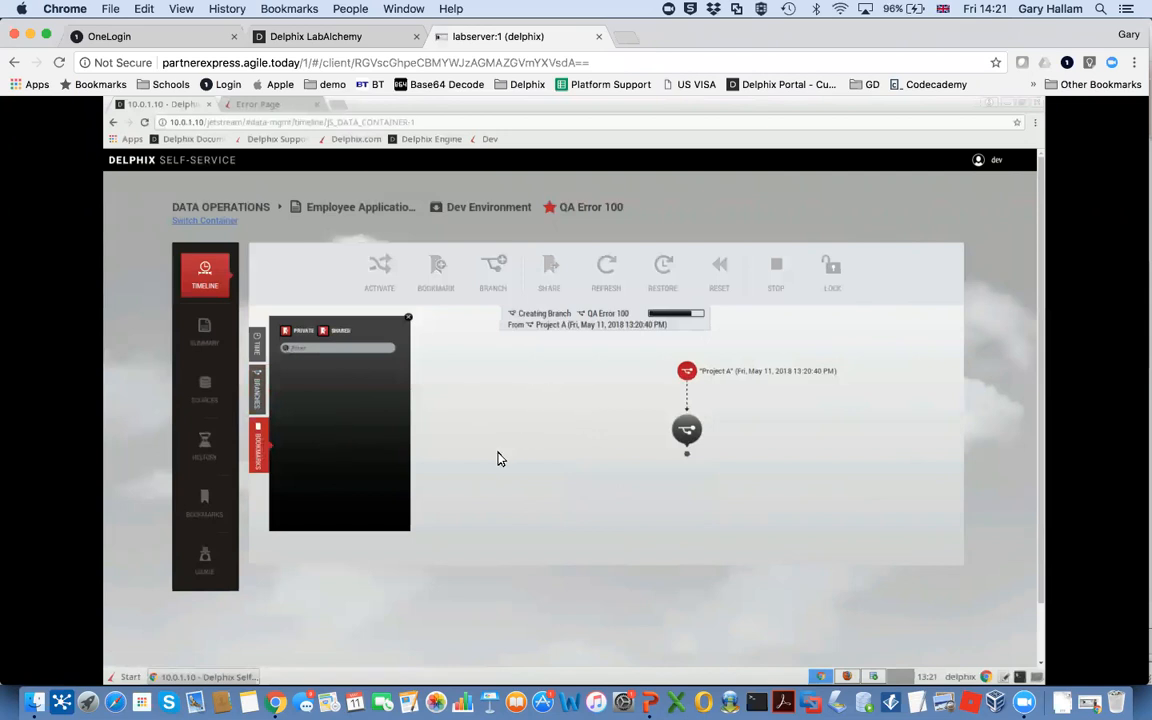
click(205, 500)
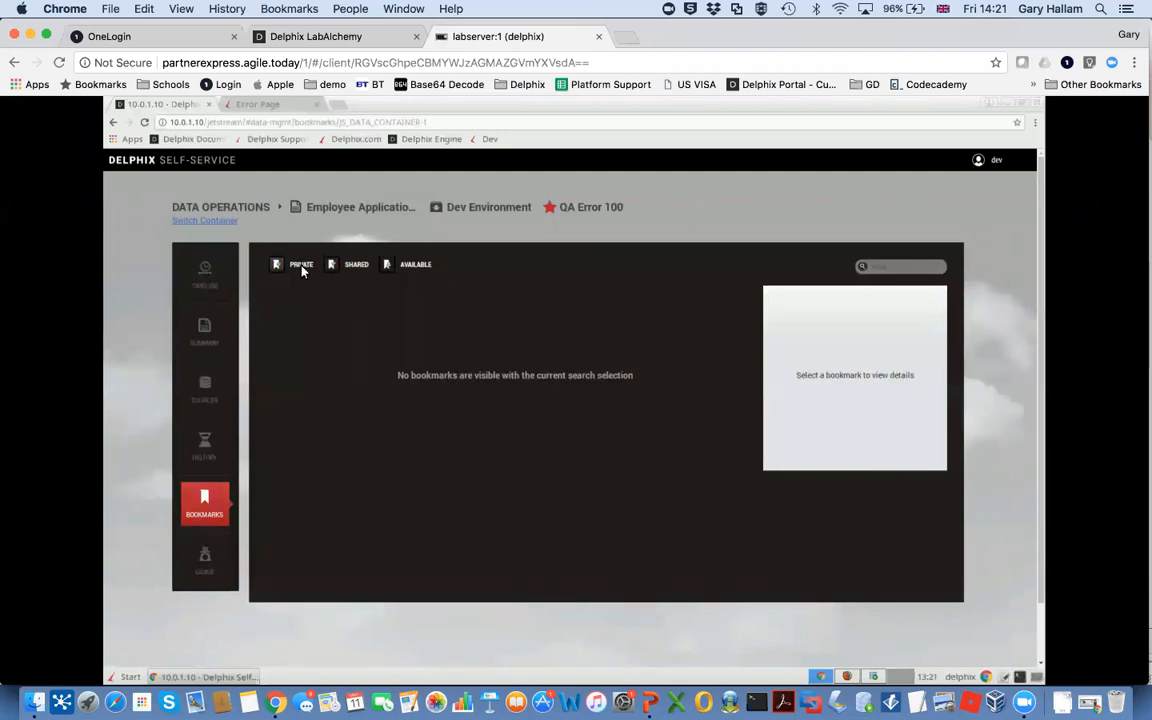
click(389, 265)
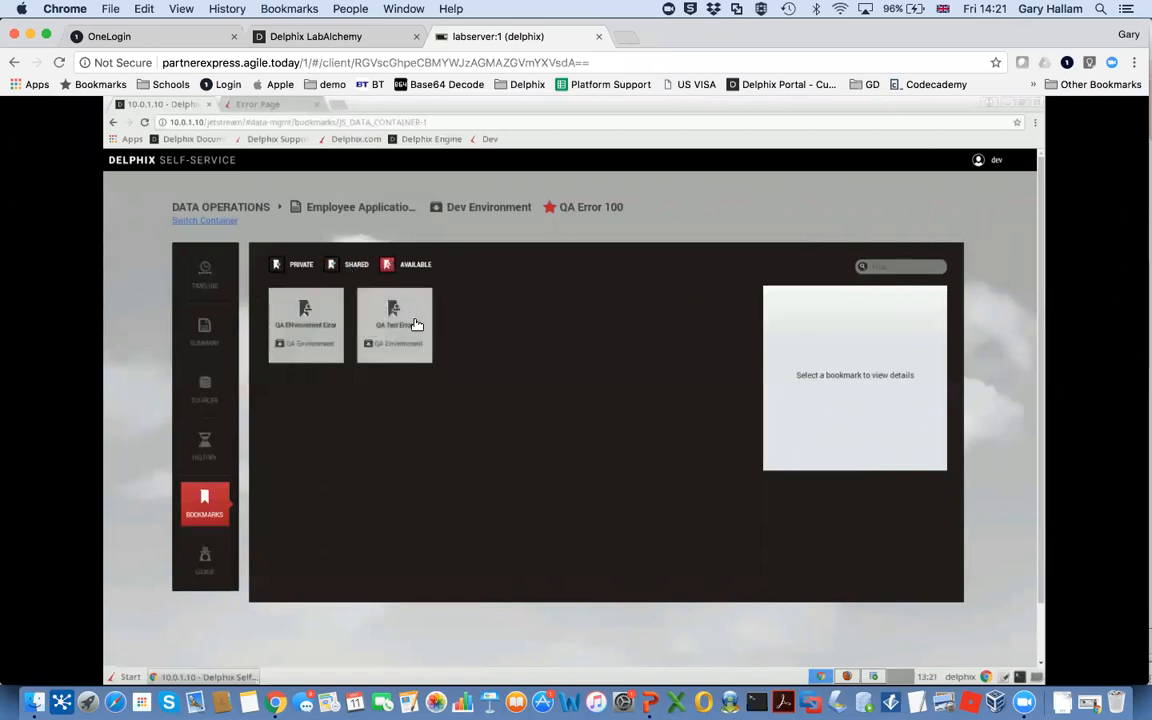
Check the QA Error 100 branch on the Dev Environment timeline, and reload the Dev application to inspect its employee data.
click(204, 271)
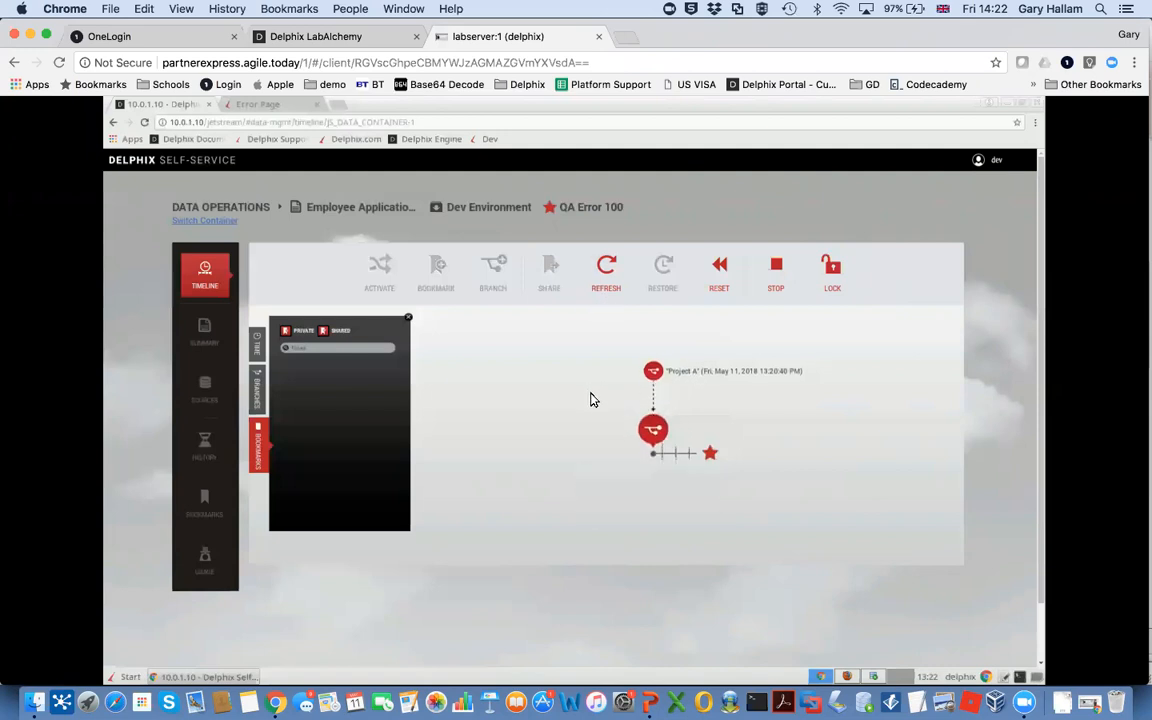
click(258, 382)
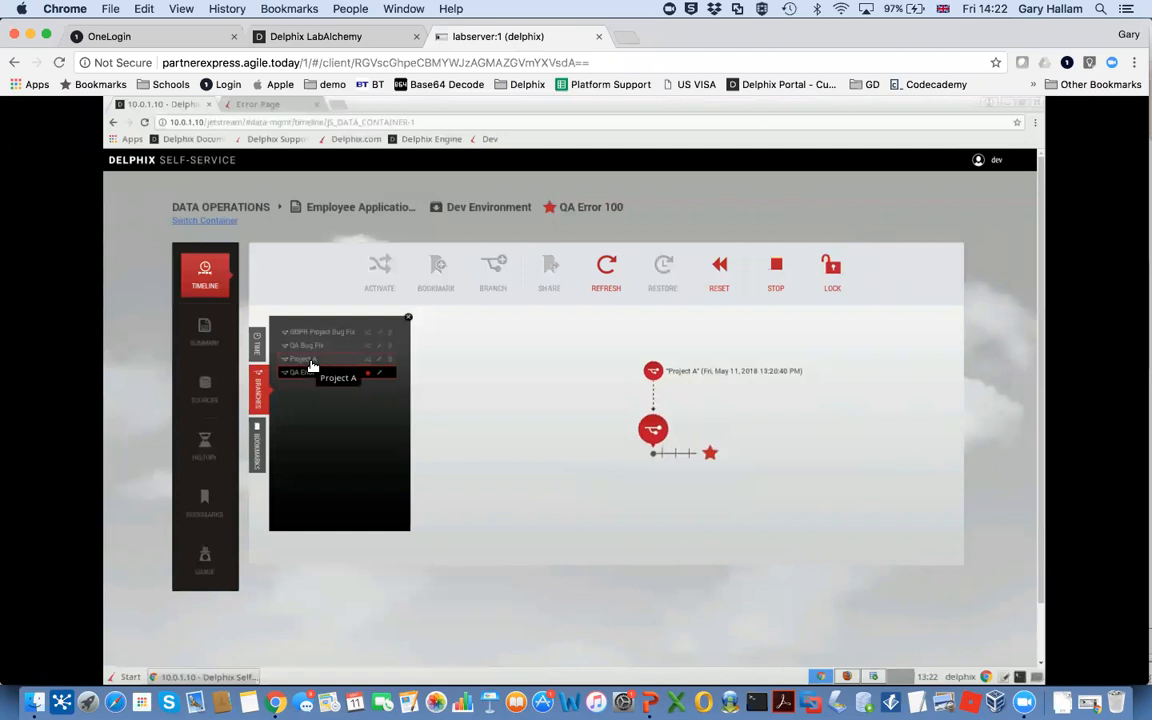
click(268, 106)
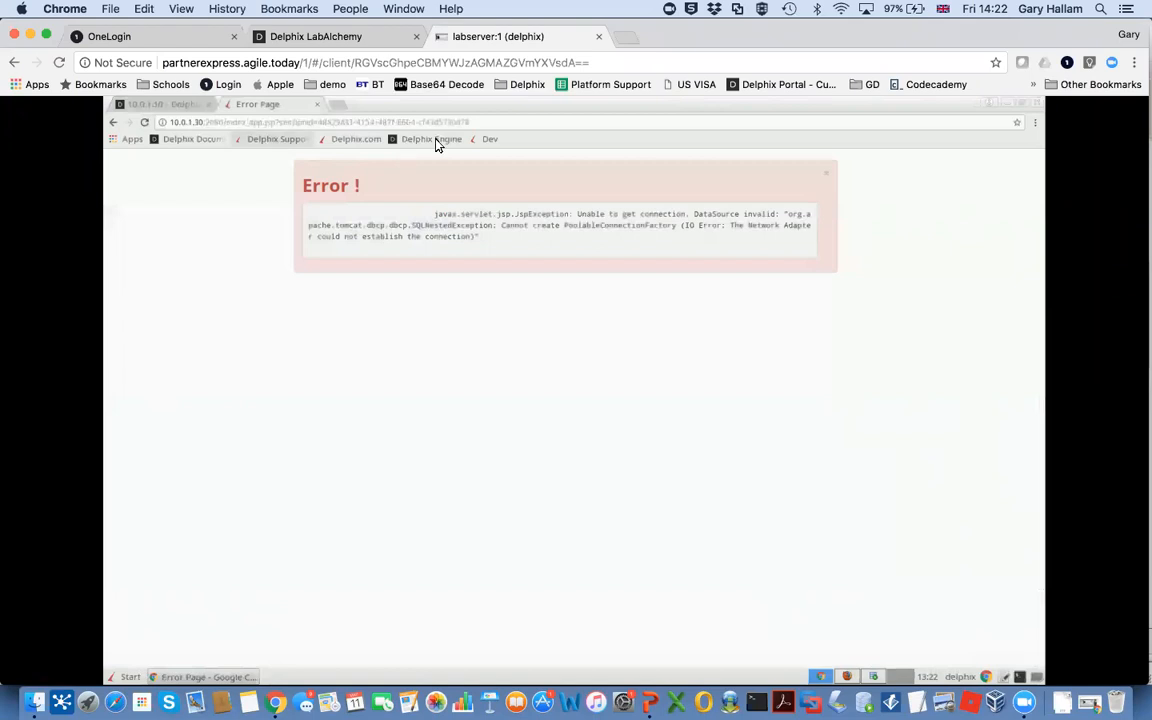
click(489, 140)
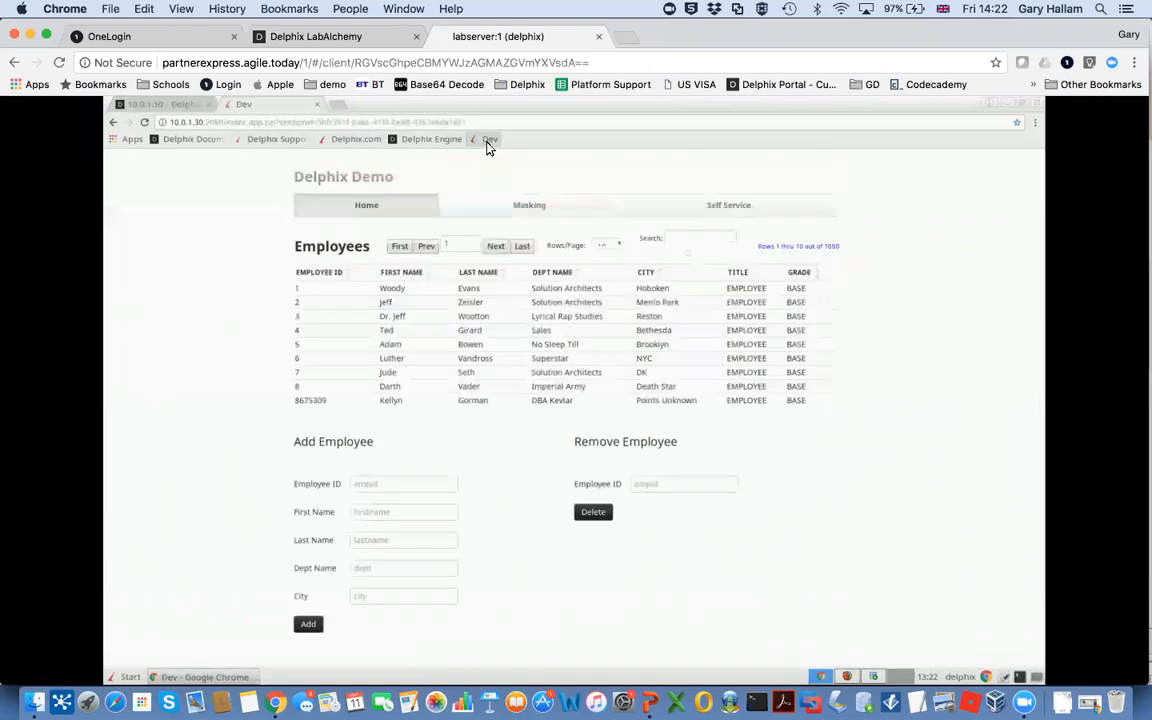
click(172, 106)
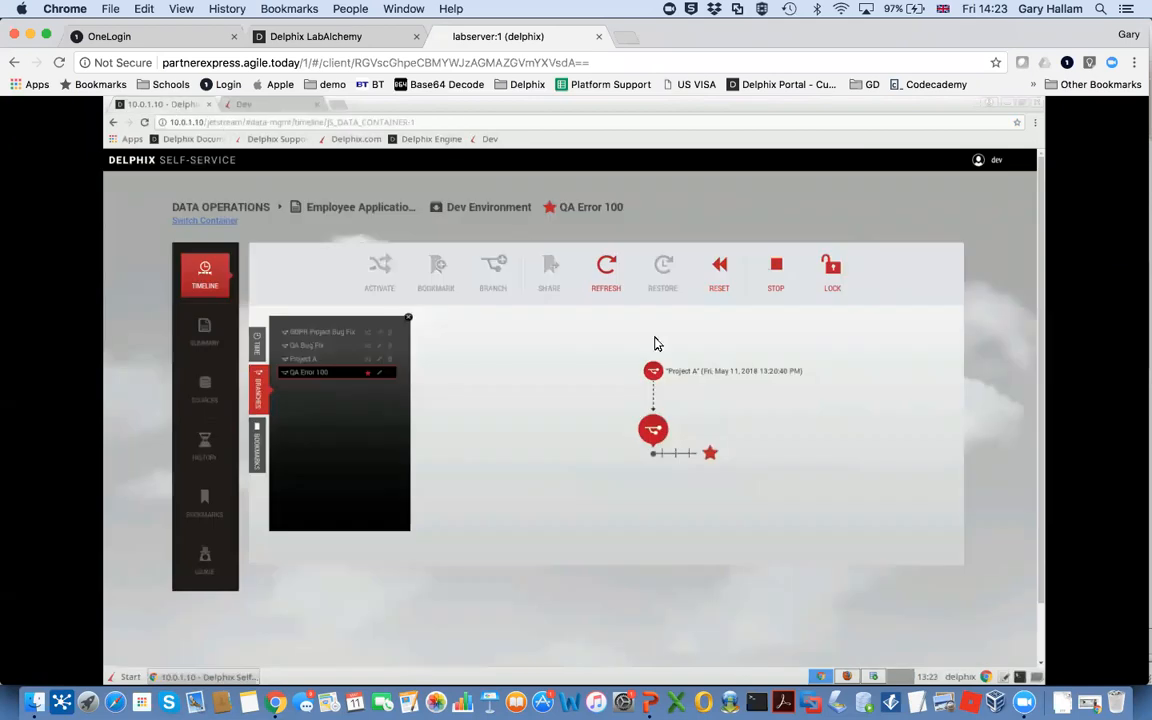
Restore the Dev Environment's QA Error 100 branch from the available QA Test Error bookmark.
click(714, 456)
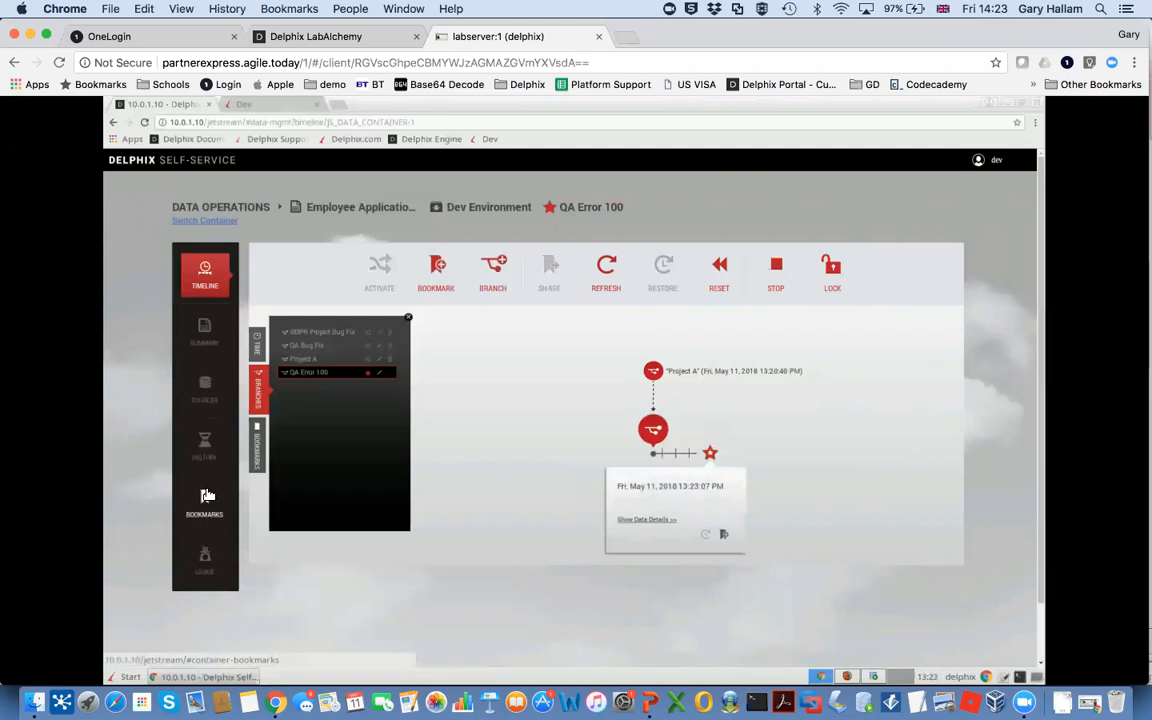
click(207, 496)
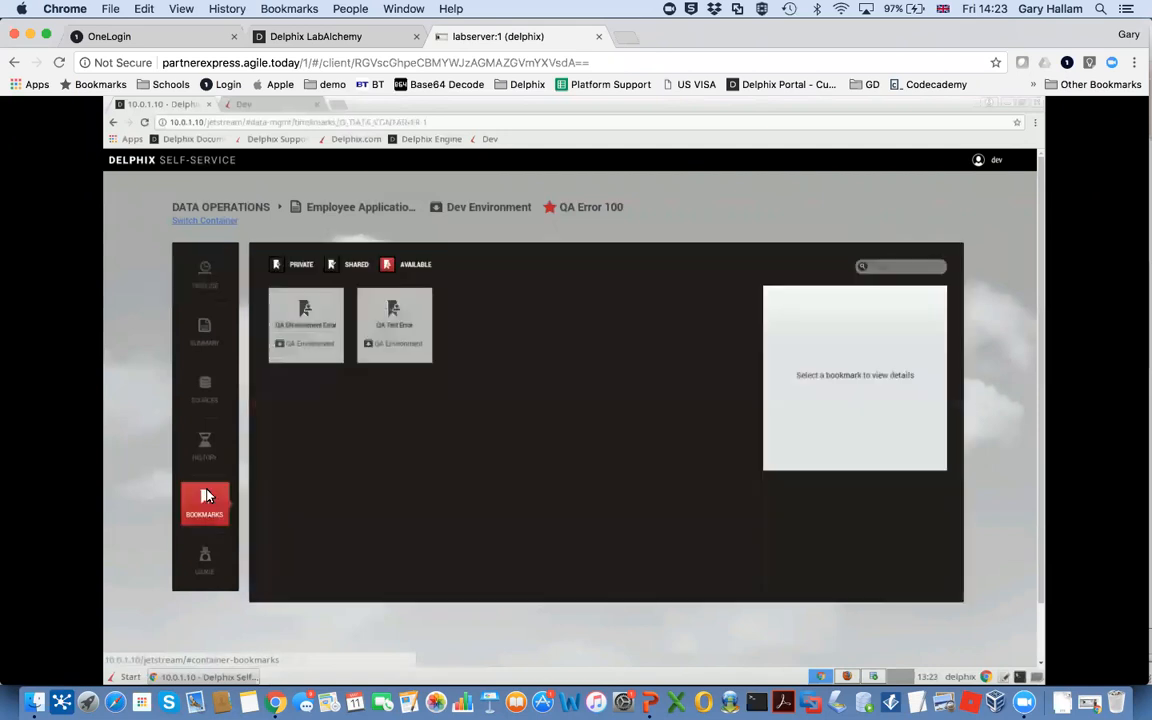
click(396, 326)
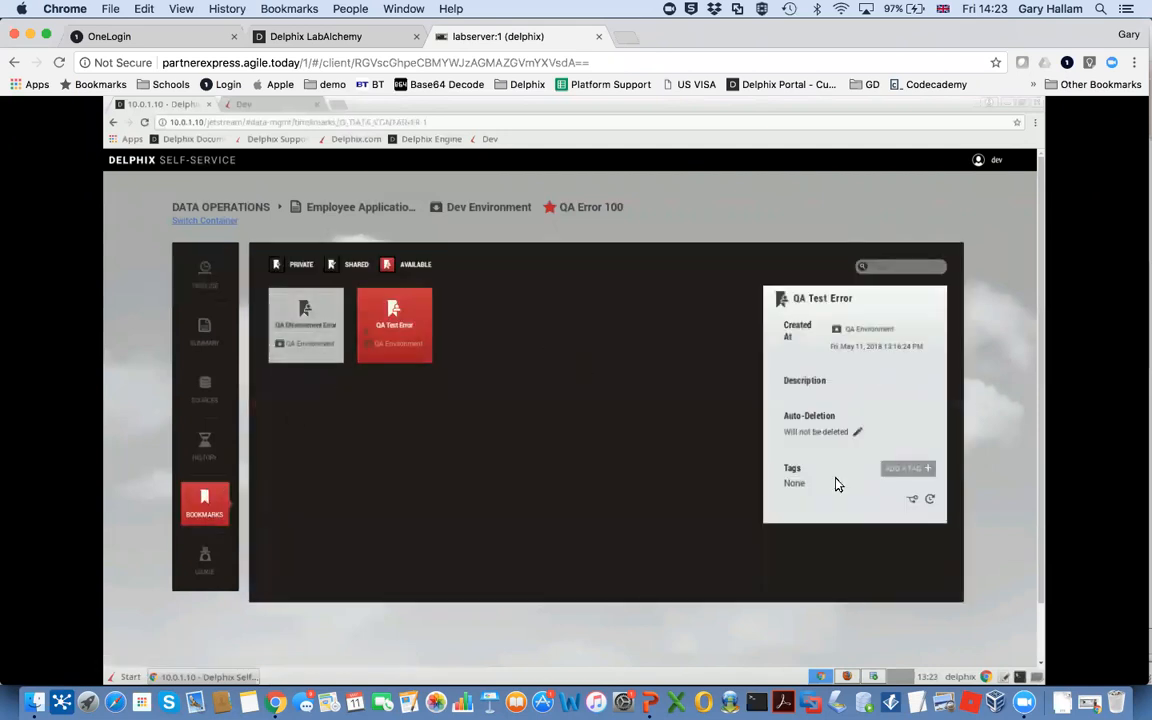
click(930, 501)
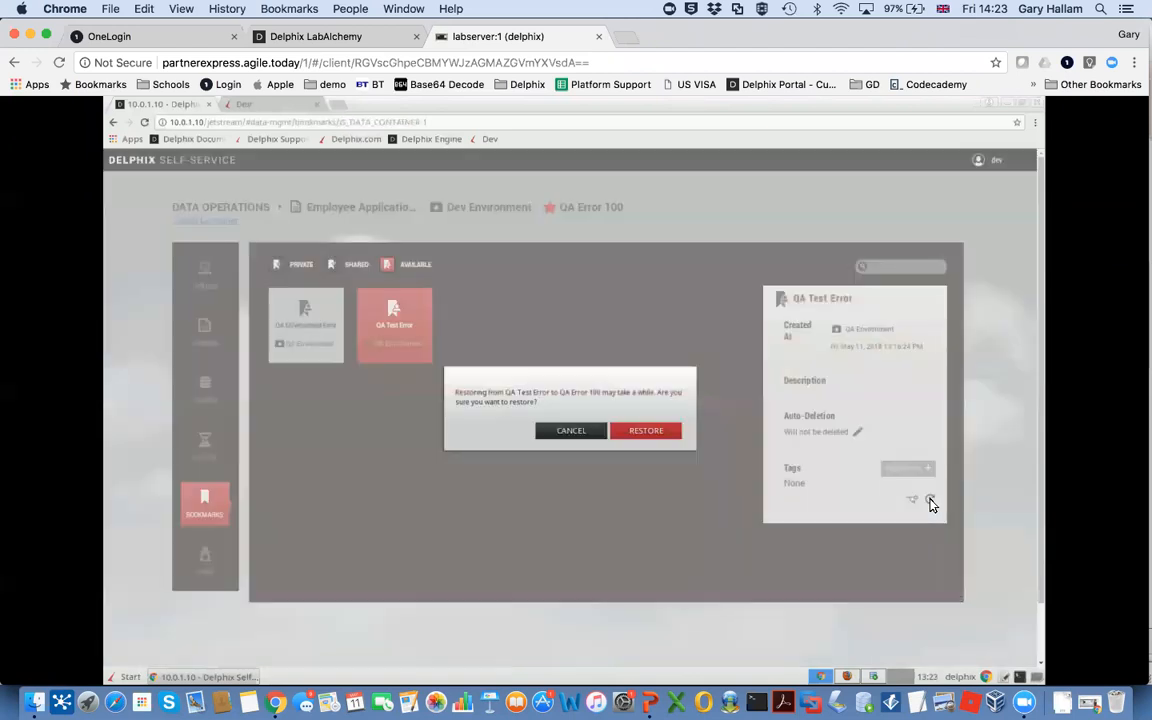
click(645, 431)
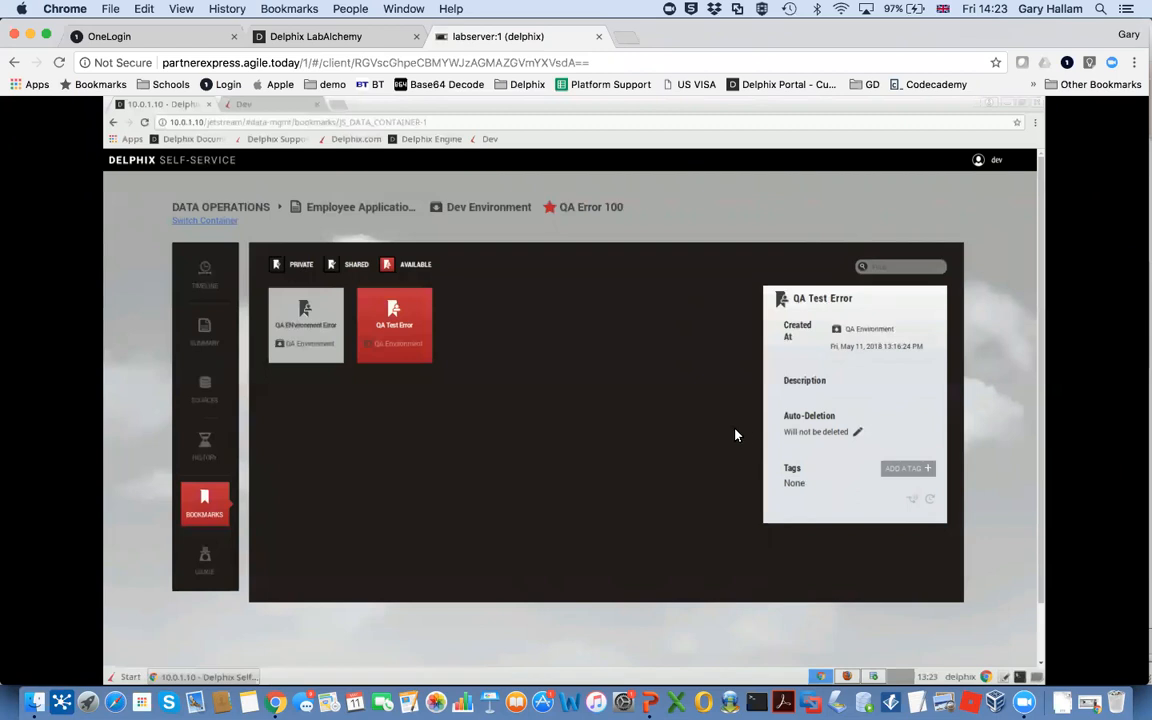
Check the restore on the Dev Environment timeline, and reload the Dev application to test its availability meanwhile.
click(203, 276)
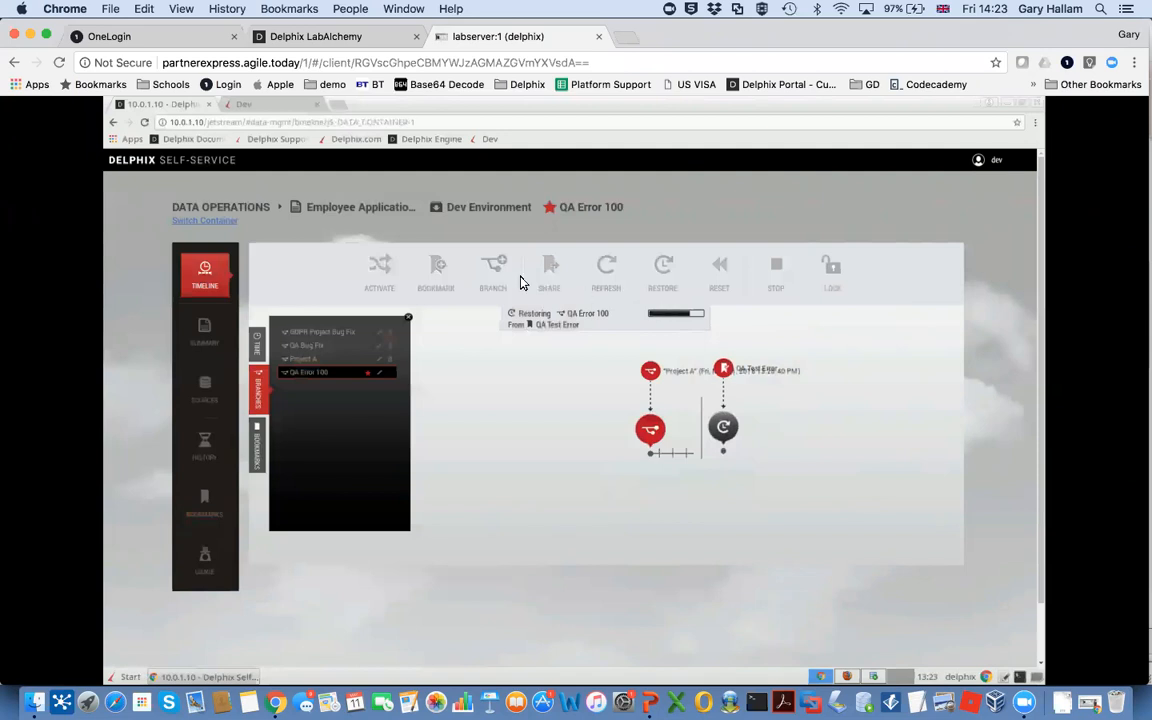
click(270, 110)
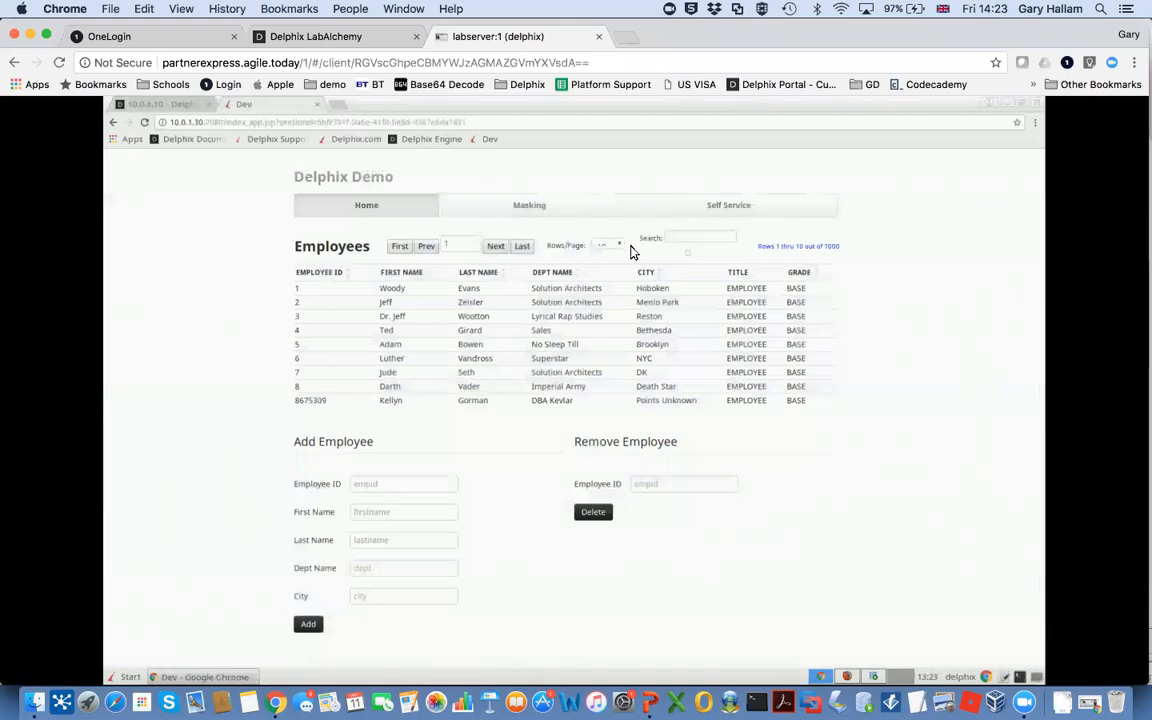
click(487, 139)
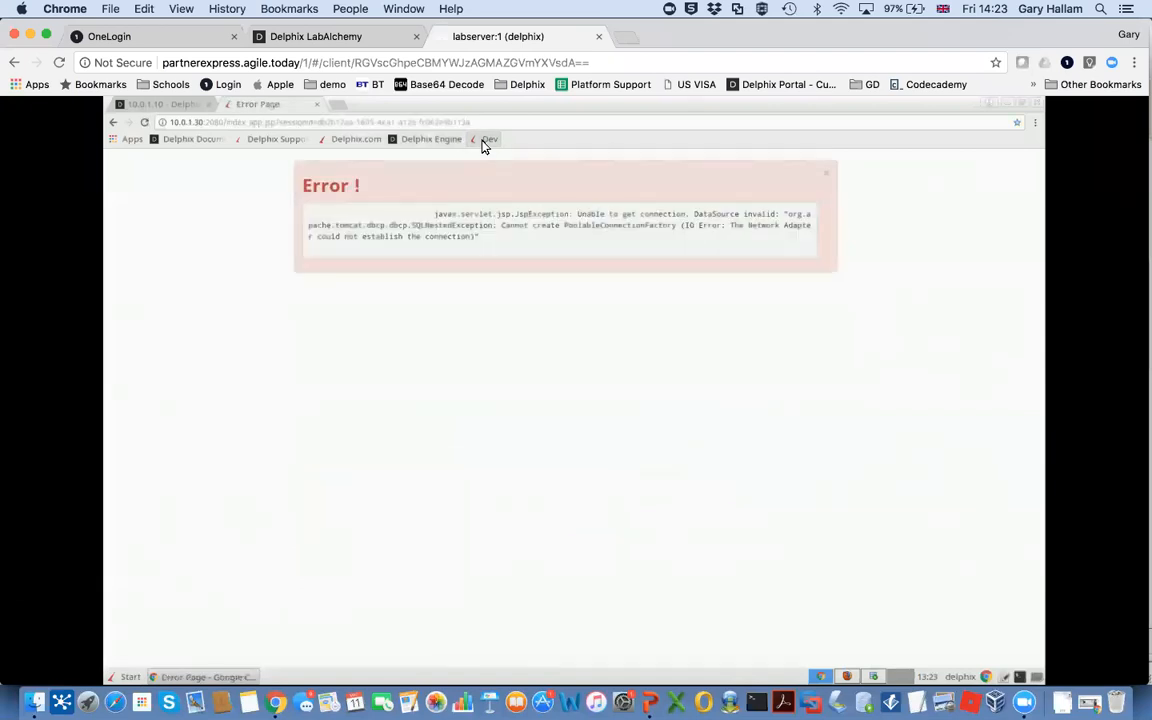
Review the Project A branch's timeline in the Dev Environment and return to the QA Error 100 branch.
click(170, 106)
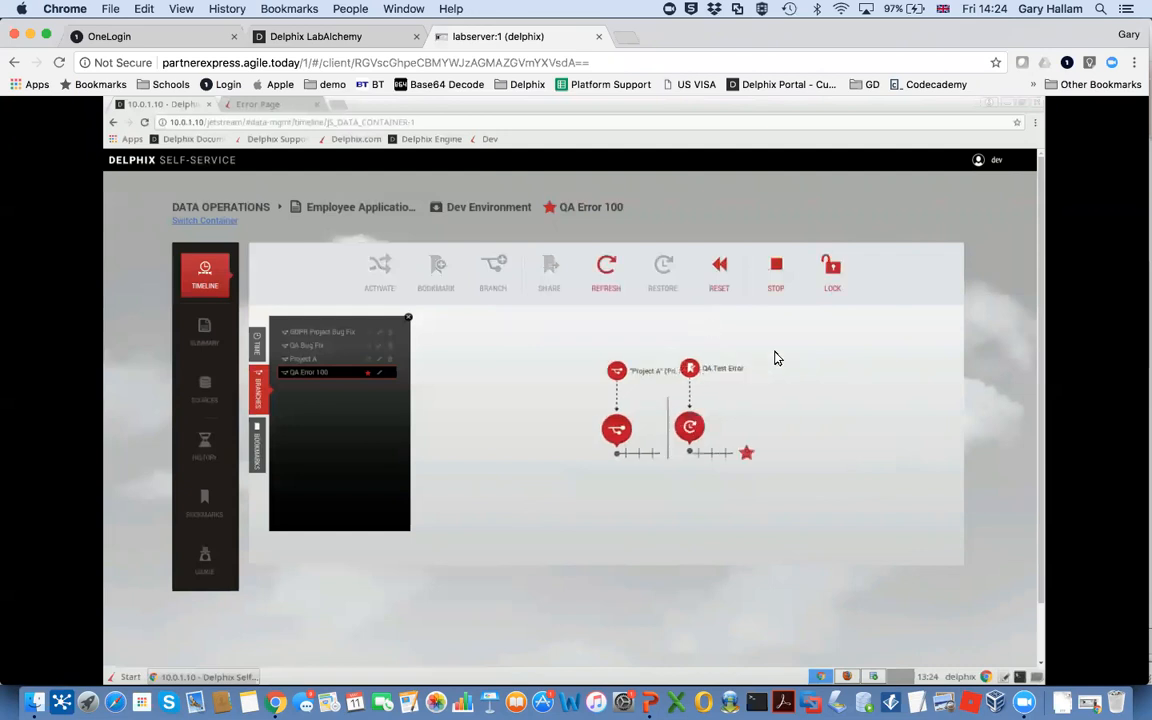
click(291, 359)
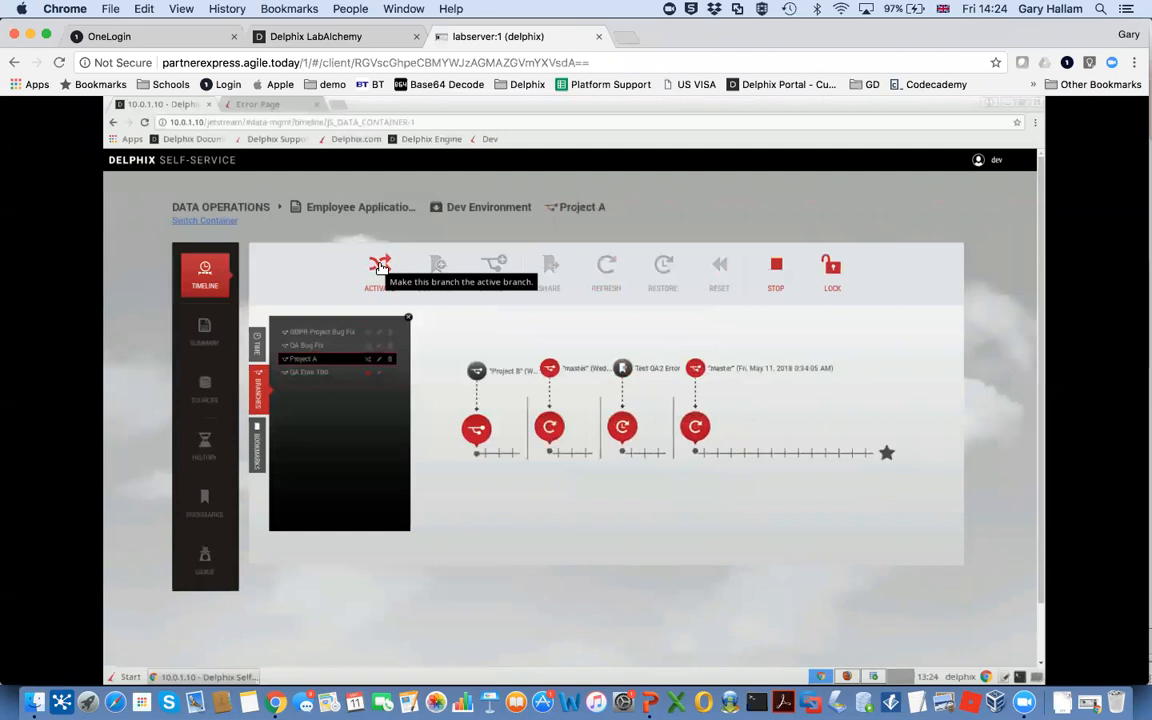
click(305, 372)
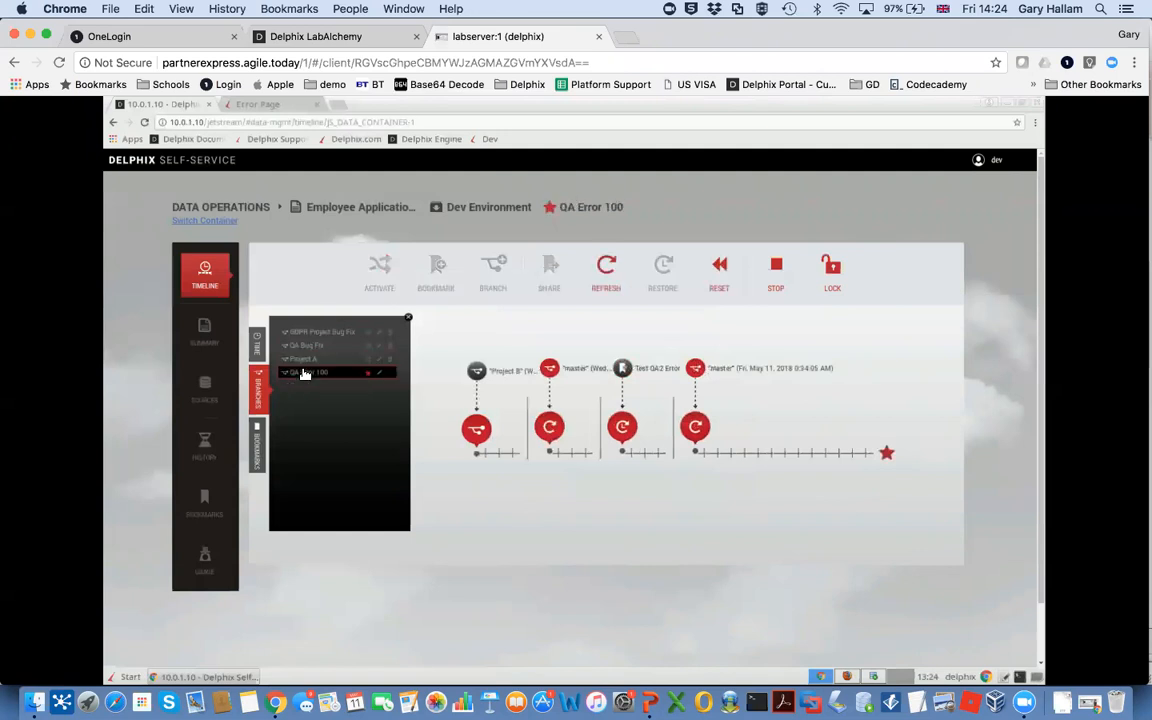
Reload the Dev application to check whether the QA error is reproduced on the restored QA Error 100 branch.
click(269, 105)
click(490, 146)
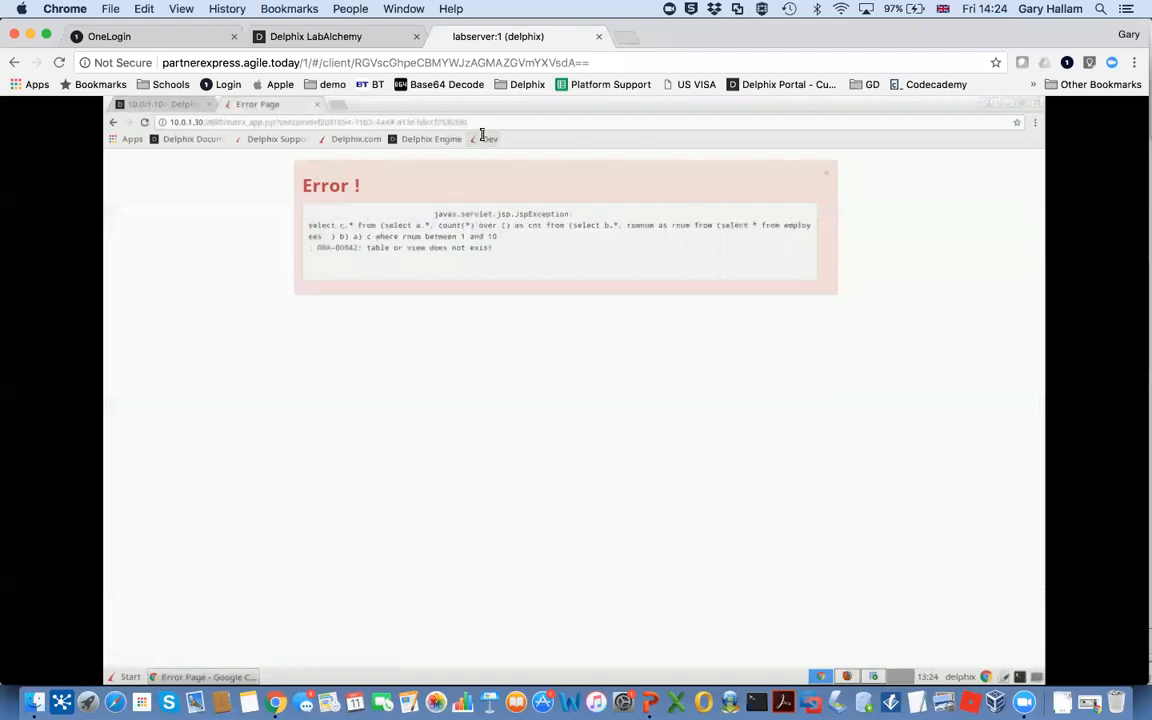
click(483, 141)
Run ./fix.sh in the Desktop folder's terminal session, and reload the Dev application to check its employee data.
click(875, 677)
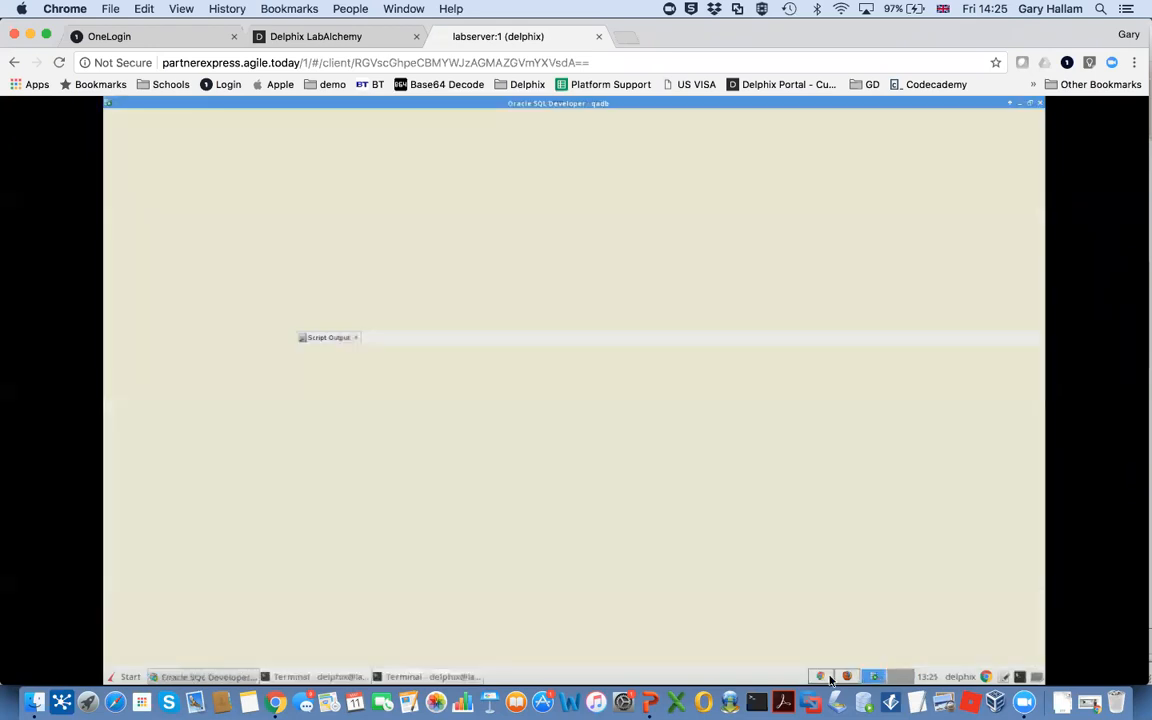
click(348, 679)
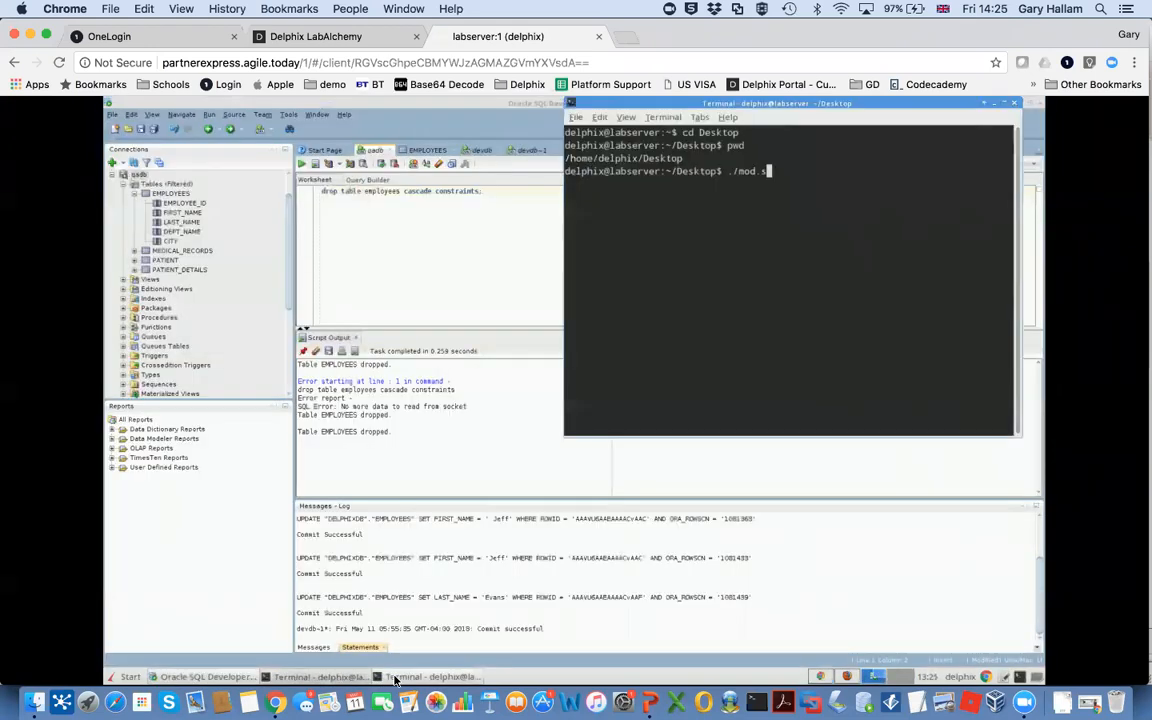
click(430, 677)
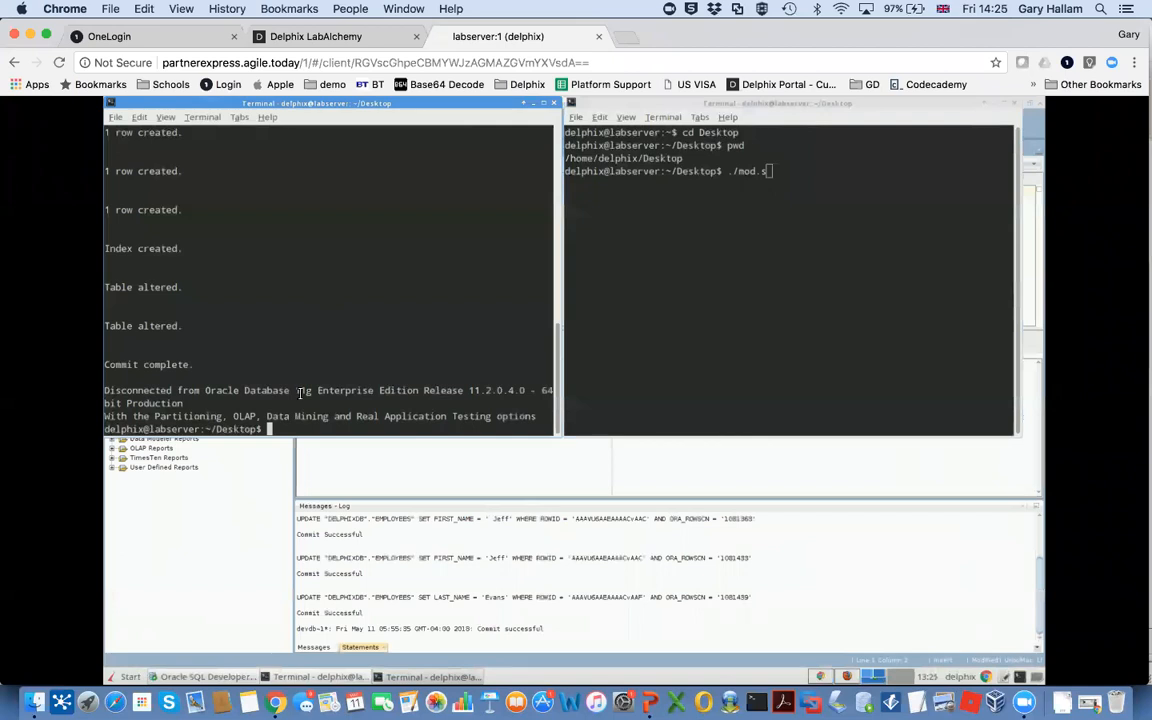
text(./fix.sh)
key(Return)
click(822, 677)
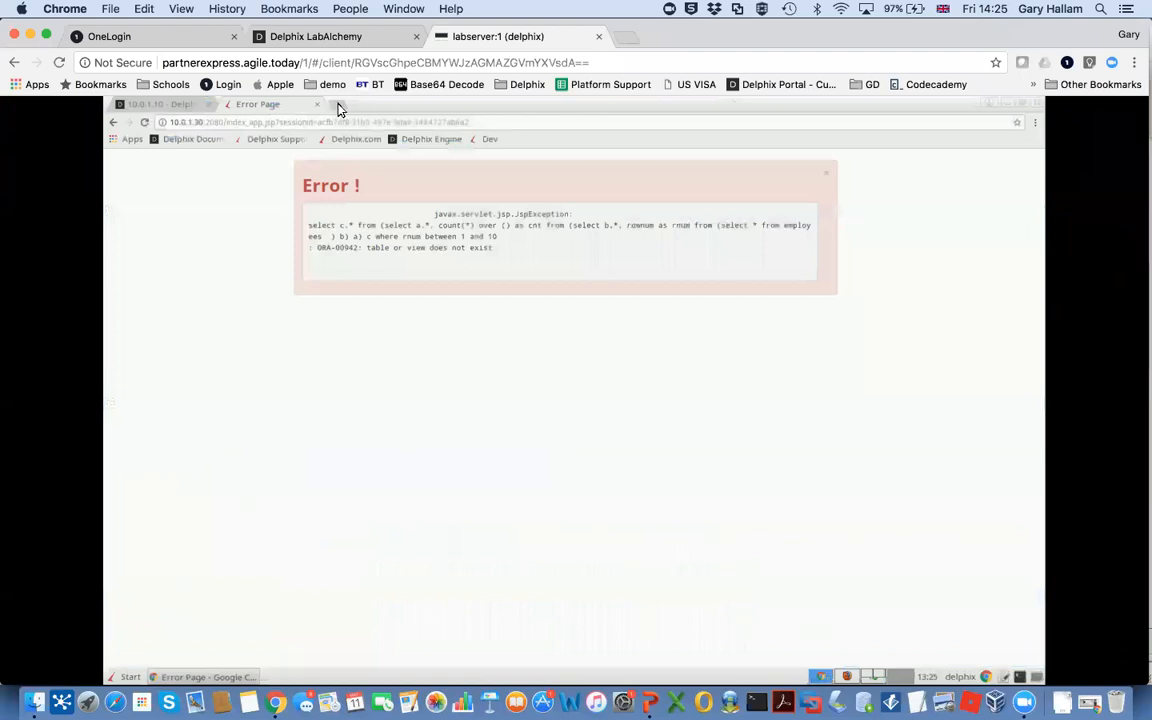
click(478, 144)
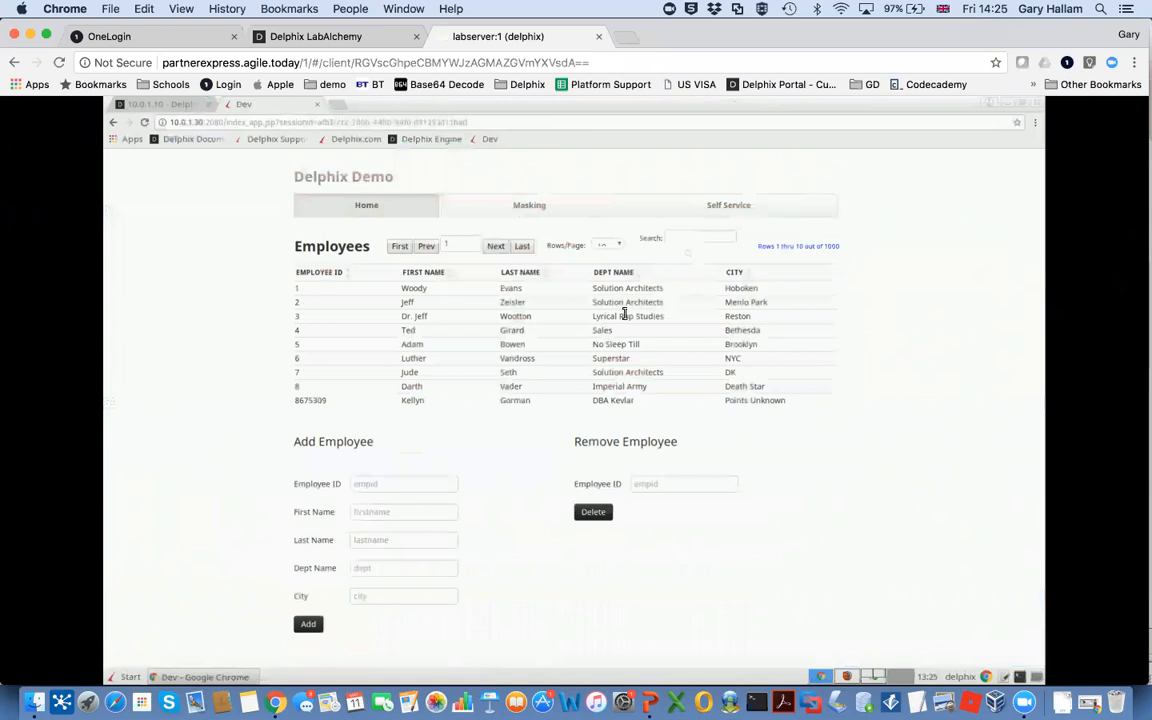
Make Project A the active branch of the Dev Environment, and reload the Dev application to inspect its employee data.
click(165, 107)
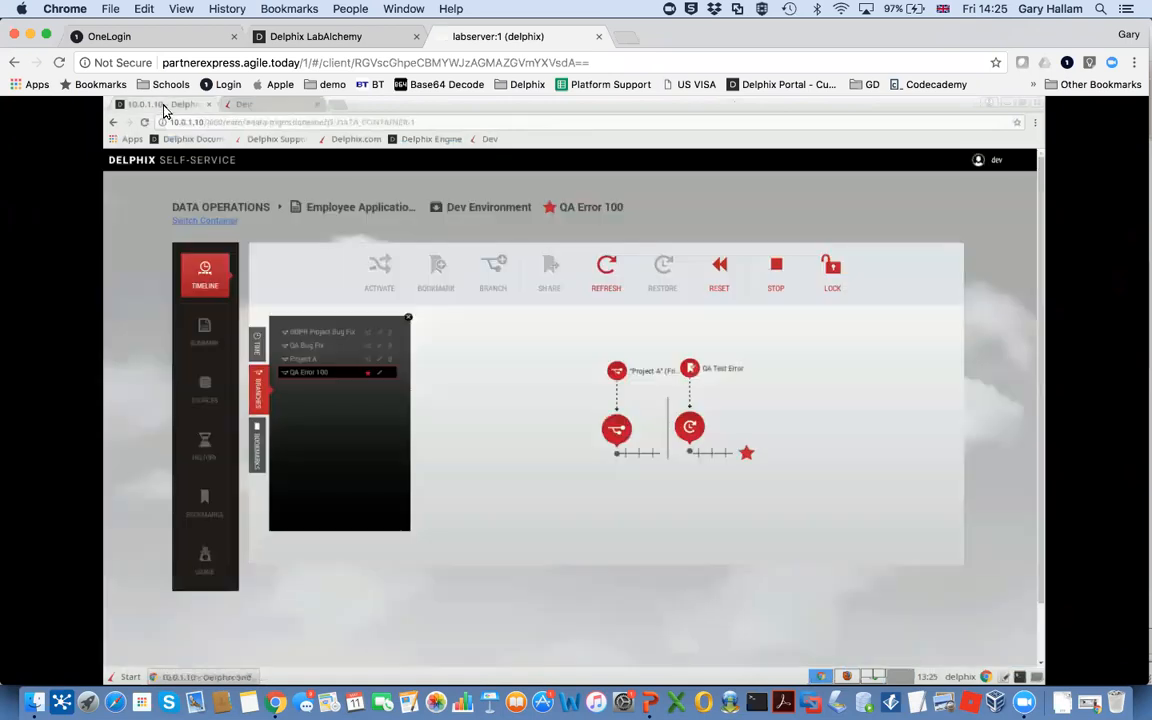
click(305, 359)
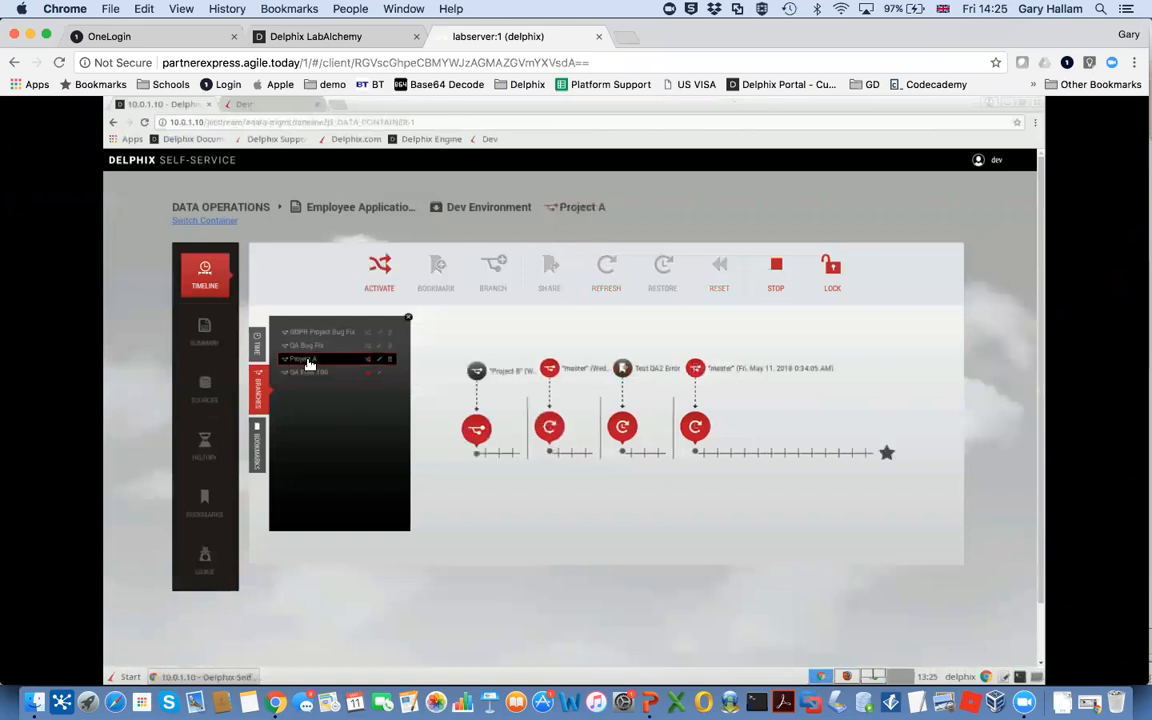
click(381, 268)
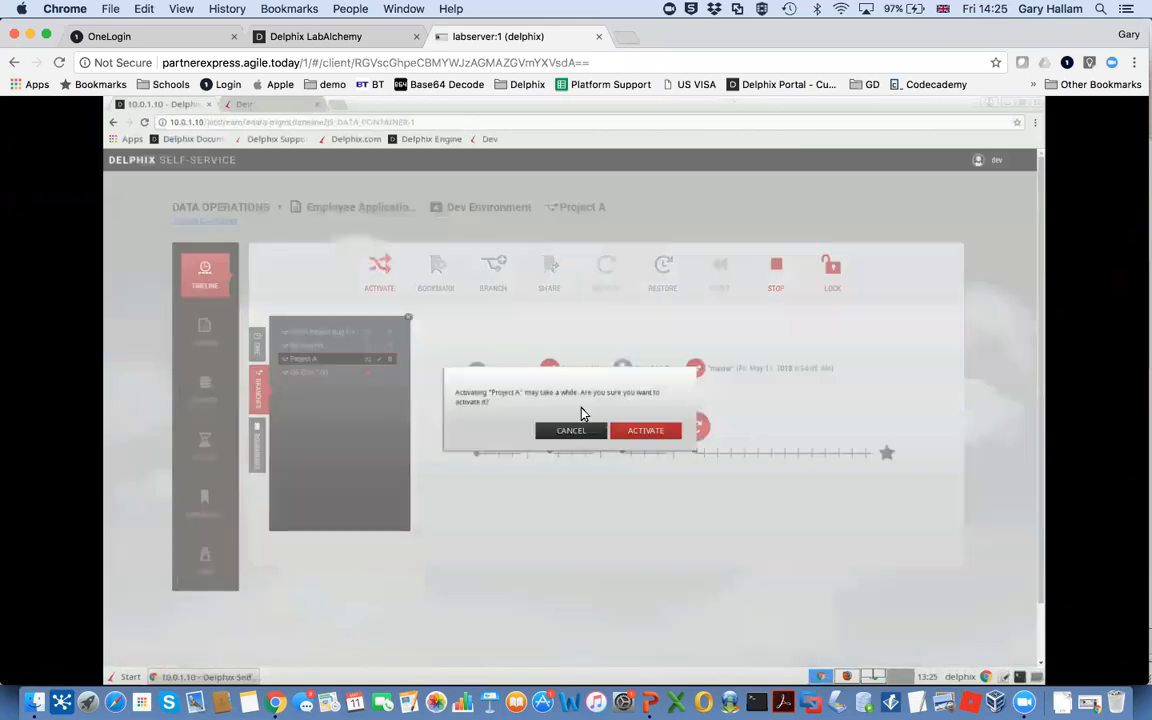
click(631, 433)
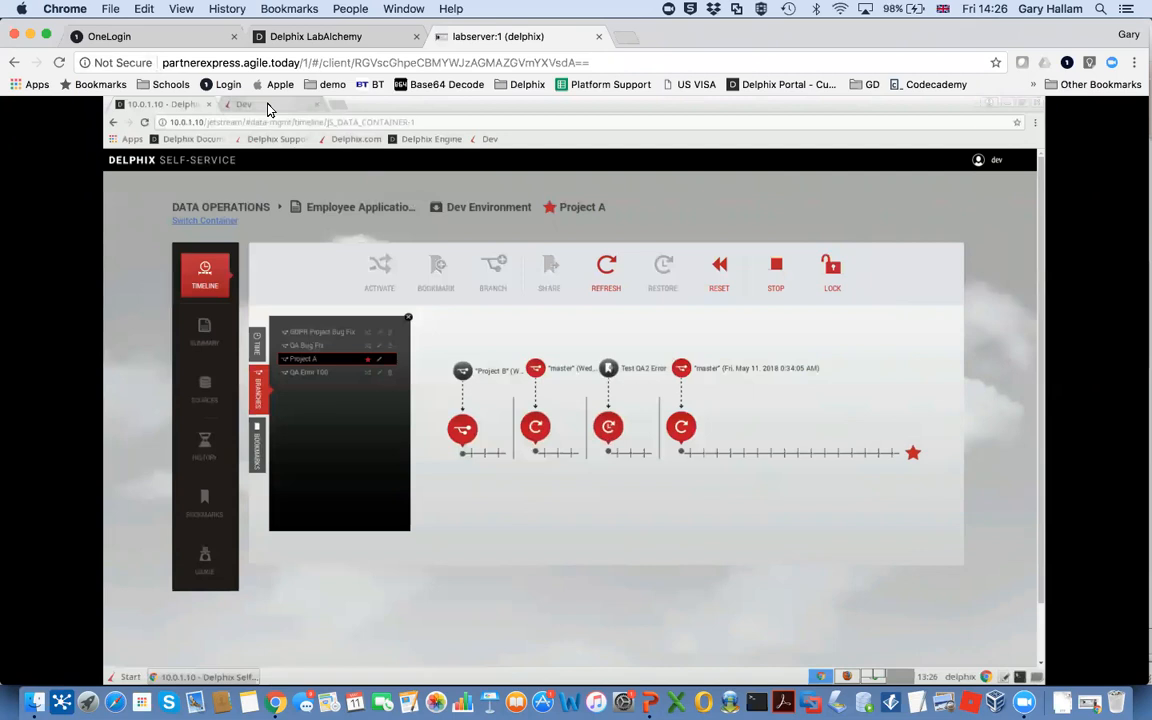
click(267, 108)
click(488, 144)
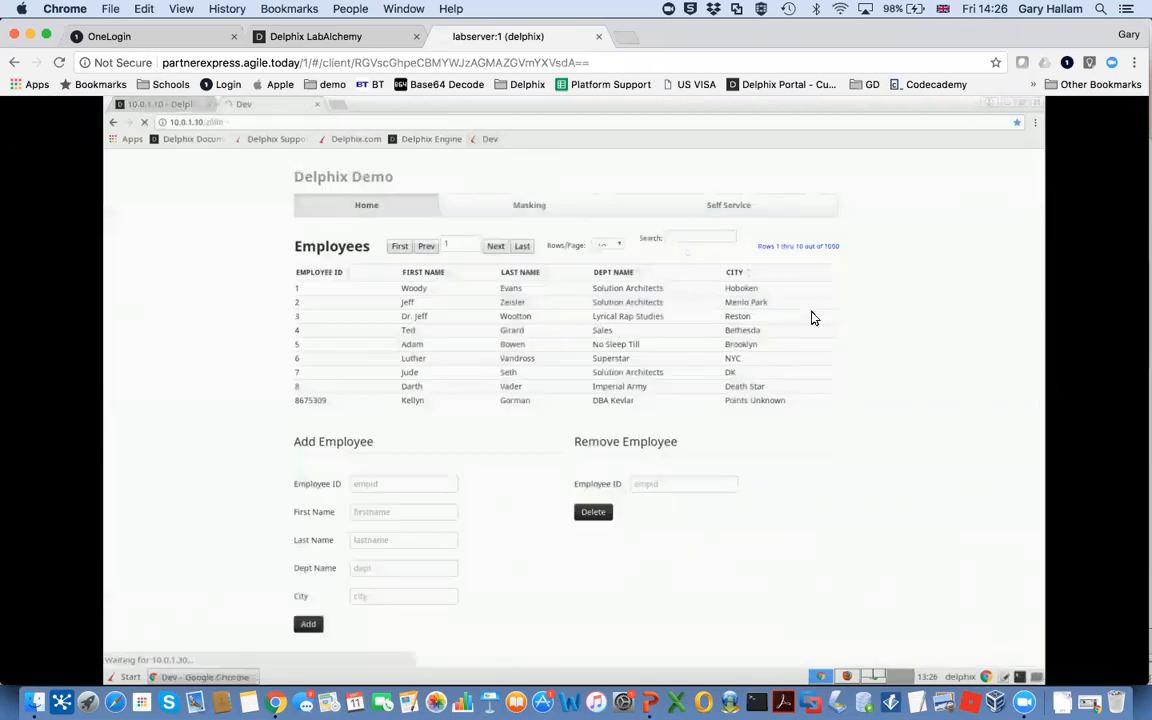